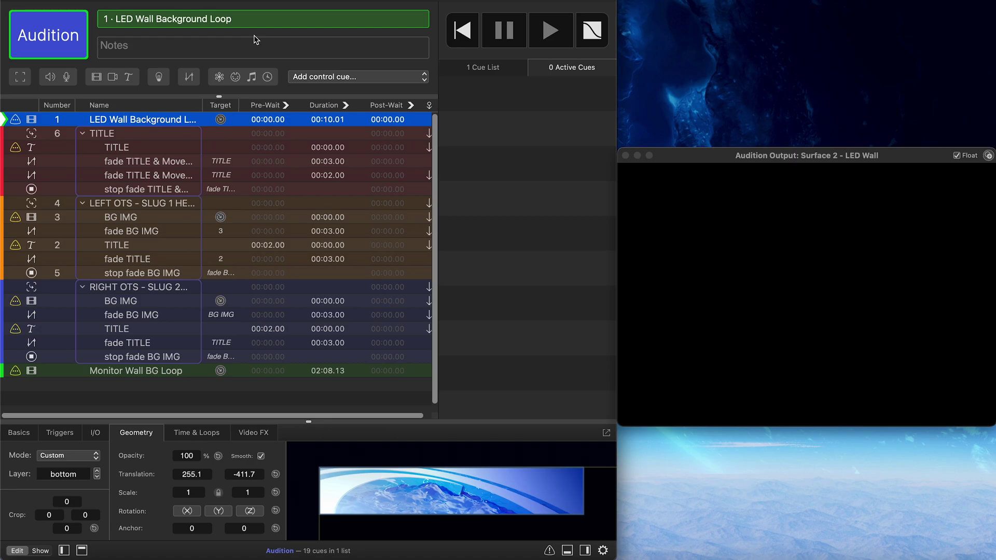
# - Audition the LED Wall Background Loop, bring on the headline TITLE group, and run its fade and move off
pyautogui.click(50, 33)
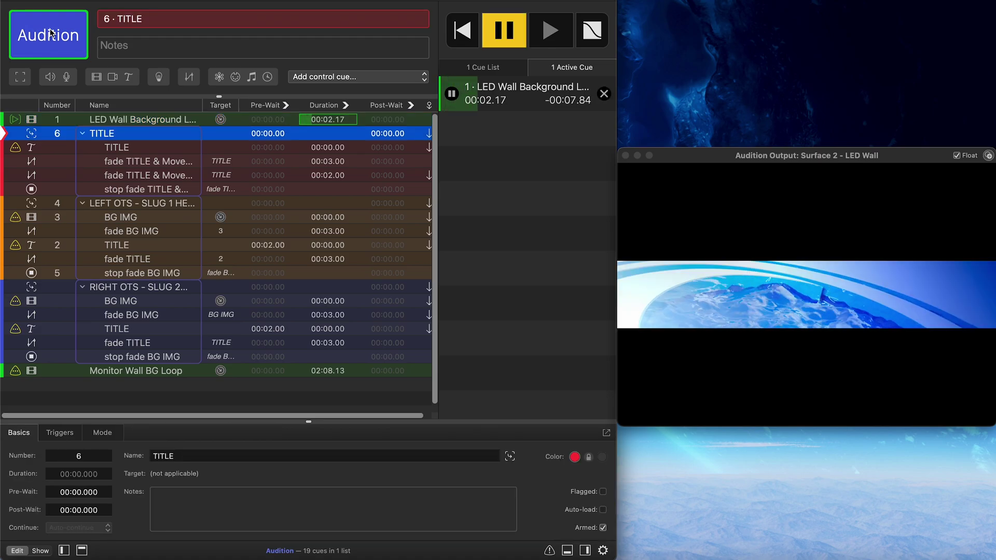
pyautogui.click(50, 33)
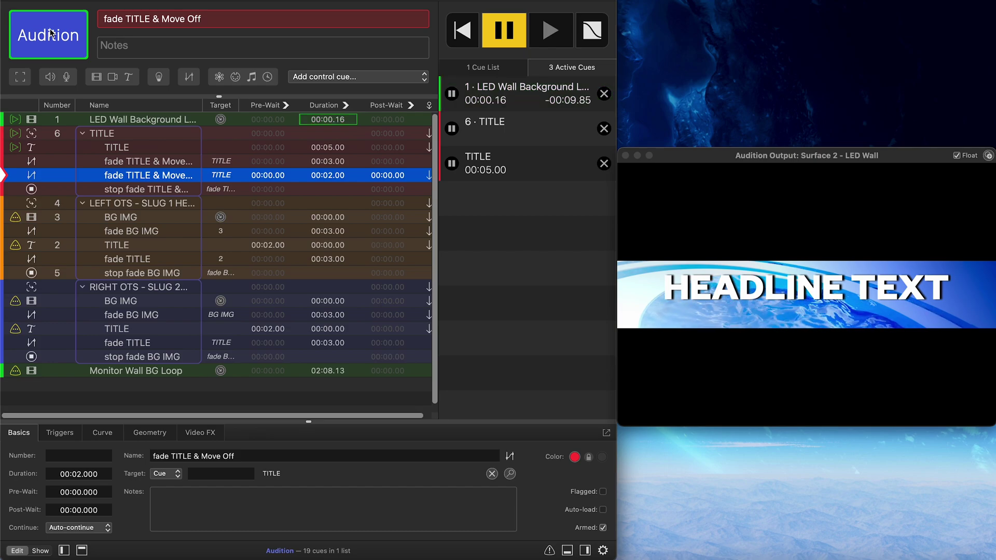
pyautogui.click(50, 33)
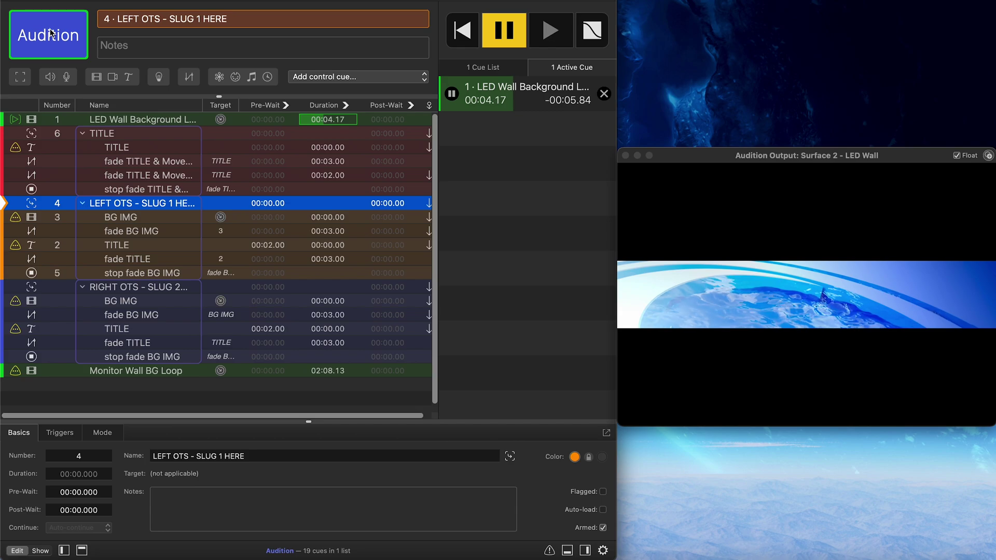
# - Audition the LEFT OTS and RIGHT OTS groups in turn, running each group's stop cue to take it off
pyautogui.click(50, 33)
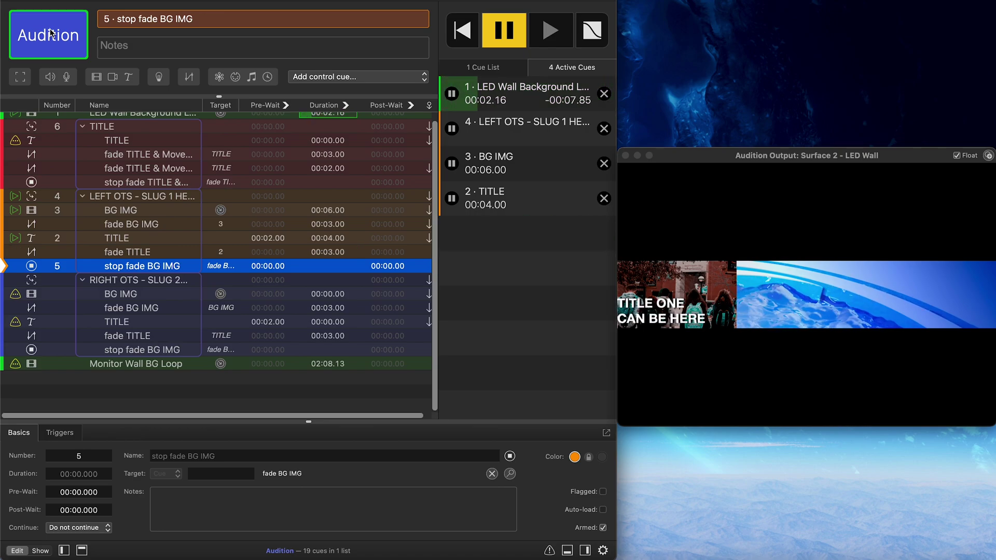
pyautogui.click(51, 33)
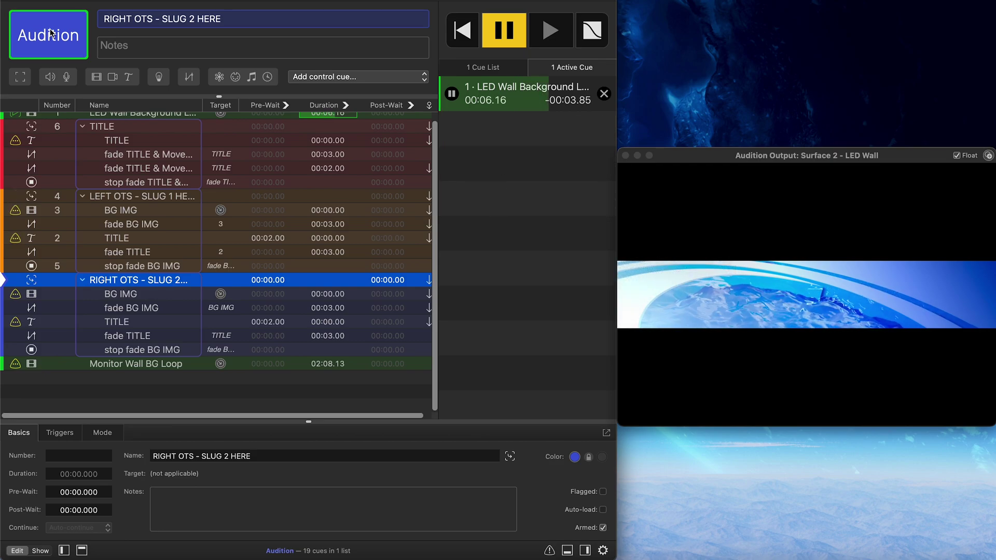
pyautogui.click(51, 32)
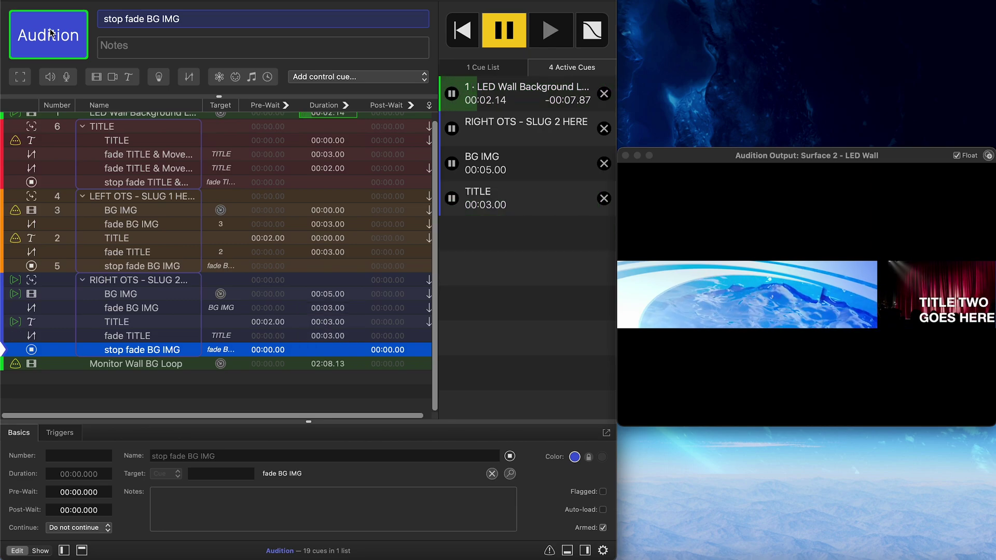
pyautogui.click(50, 32)
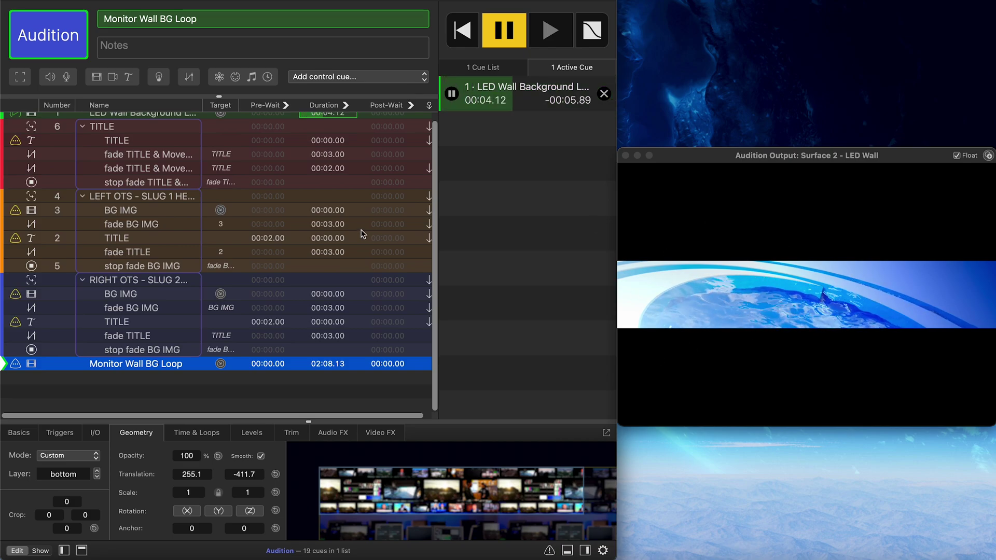
# - Replay the LEFT OTS - SLUG 1 HERE group and stop its active TITLE cue first, followed by its BG IMG cue
pyautogui.moveTo(192, 208)
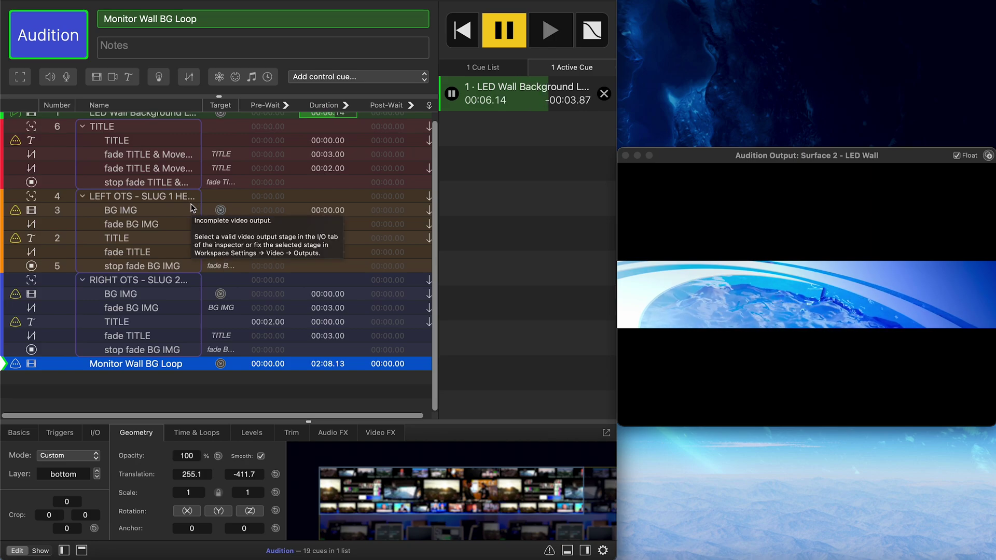
pyautogui.click(139, 197)
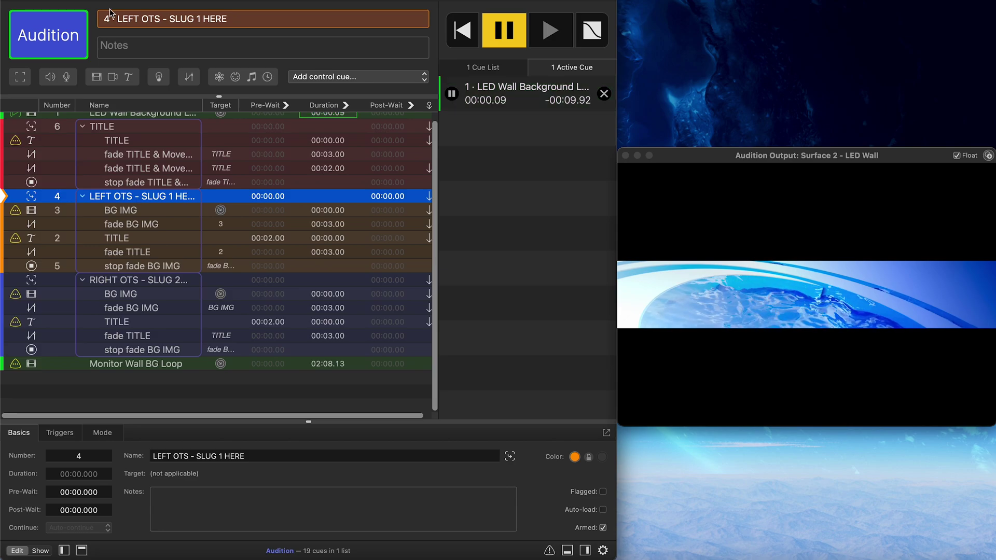
pyautogui.click(55, 26)
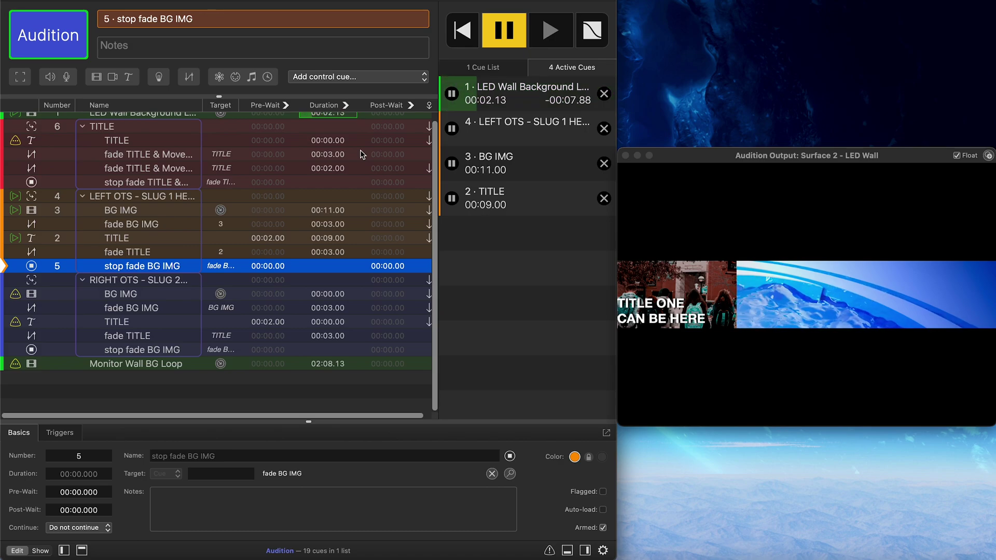
pyautogui.click(604, 199)
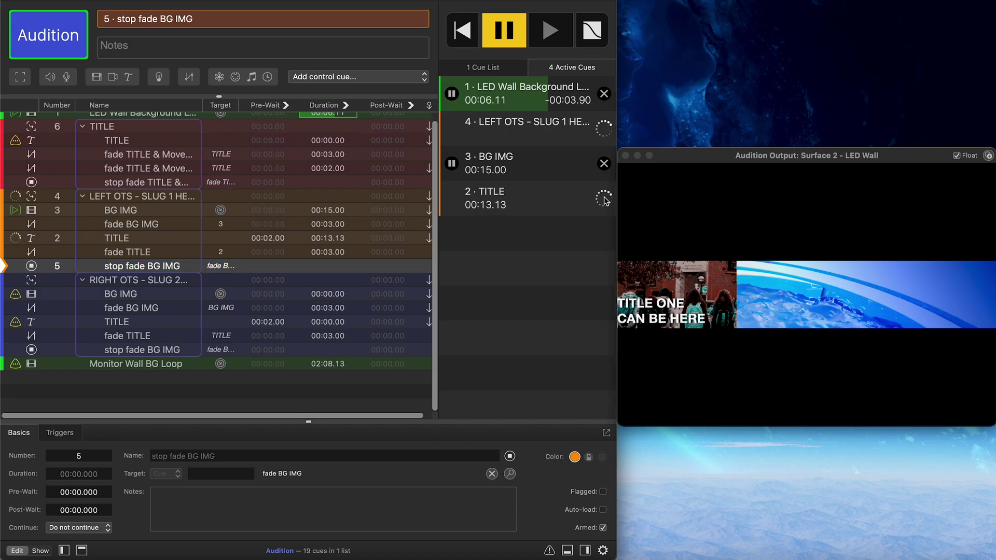
pyautogui.click(605, 163)
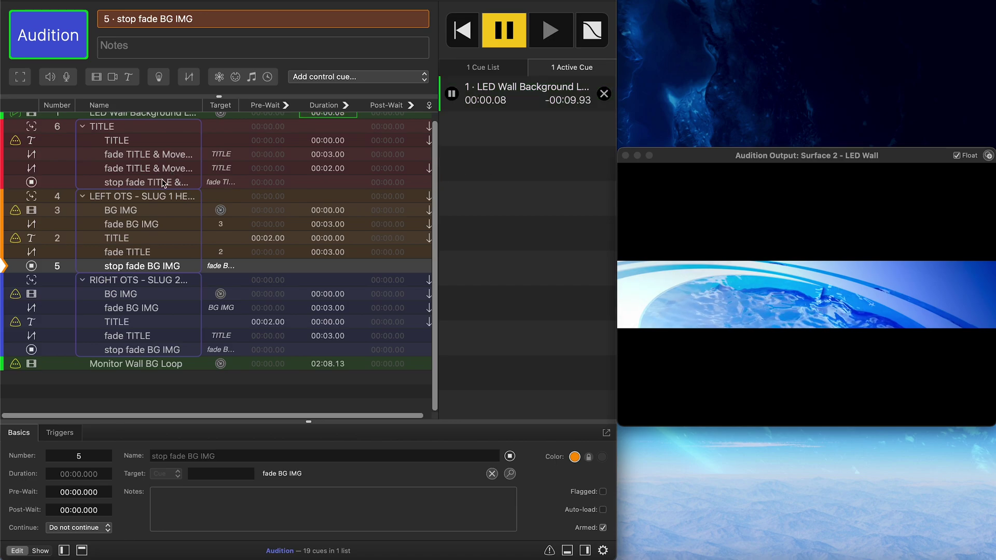
# - Replay the LEFT OTS - SLUG 1 HERE group, stopping the active BG IMG cue before the TITLE cue
pyautogui.click(137, 196)
pyautogui.click(61, 40)
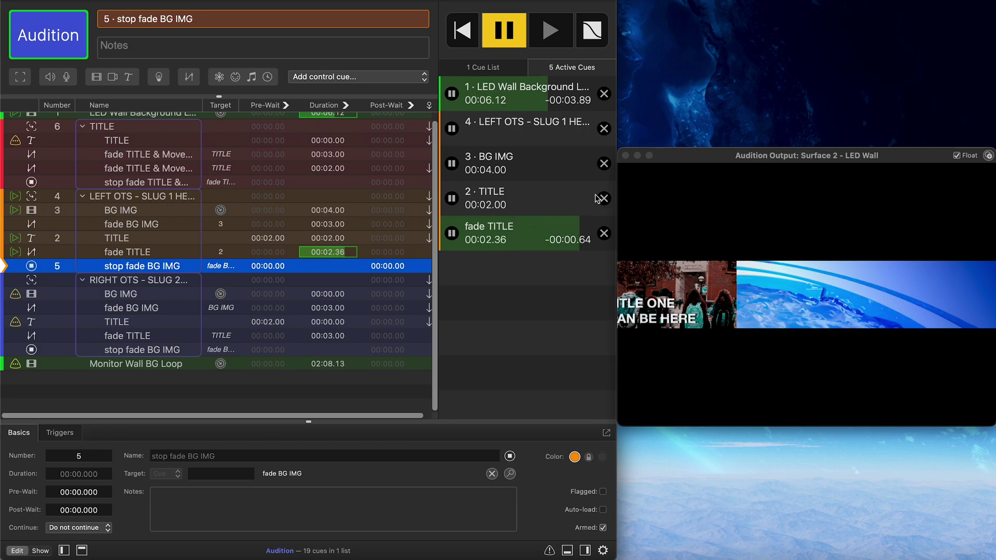
pyautogui.click(604, 164)
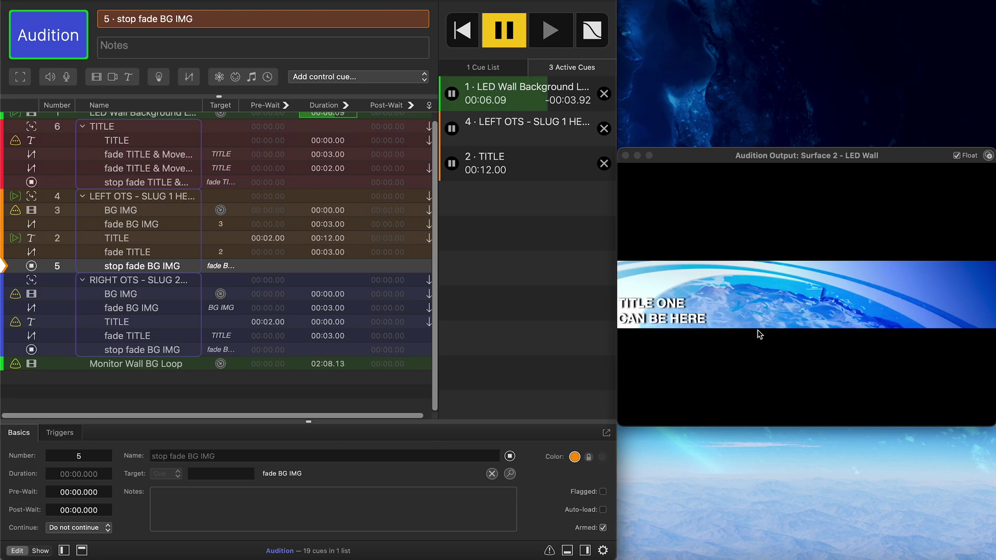
pyautogui.click(604, 163)
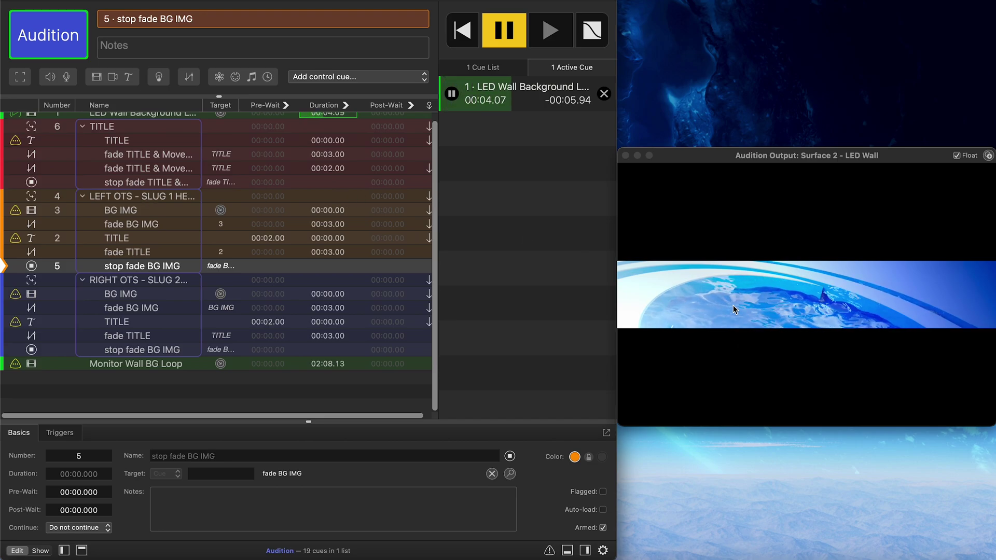
# - Inspect the LED Wall Background Loop's geometry and the headline TITLE cue's text and geometry settings
pyautogui.scroll(1, 363, 224)
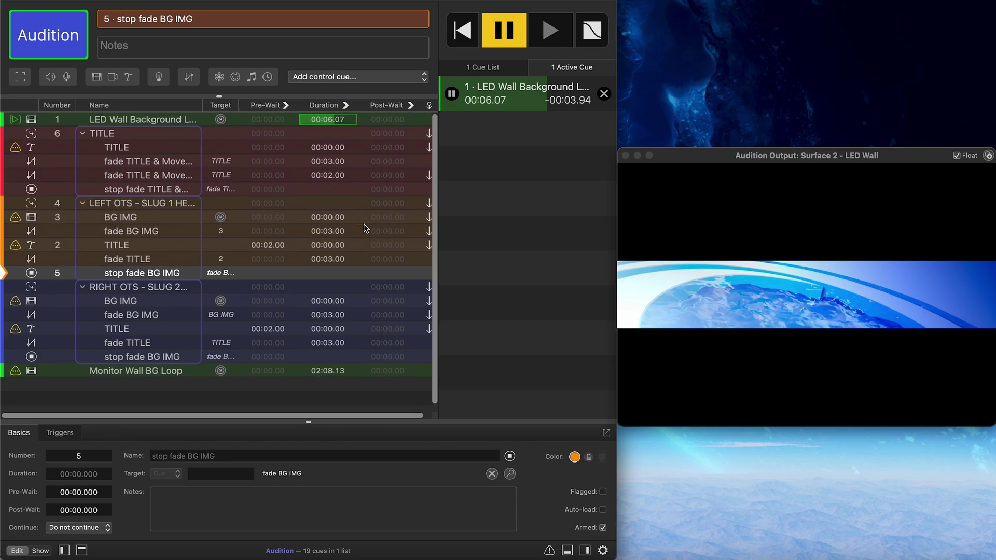
pyautogui.click(140, 121)
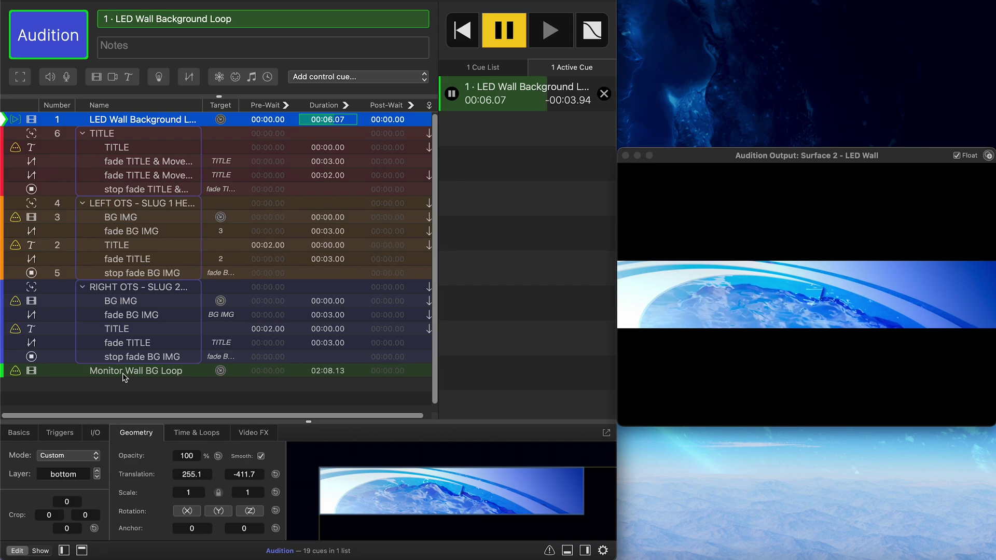
pyautogui.click(117, 149)
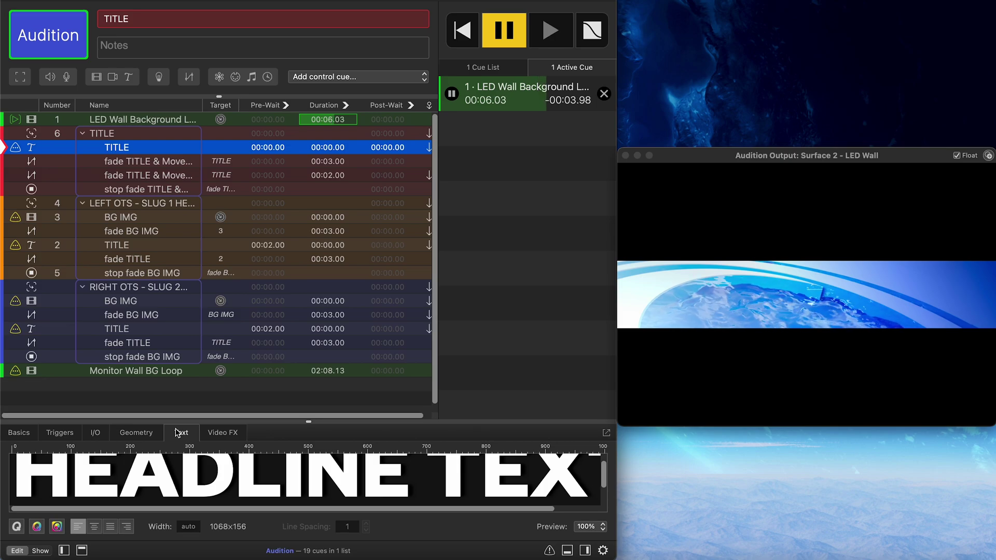
pyautogui.click(222, 478)
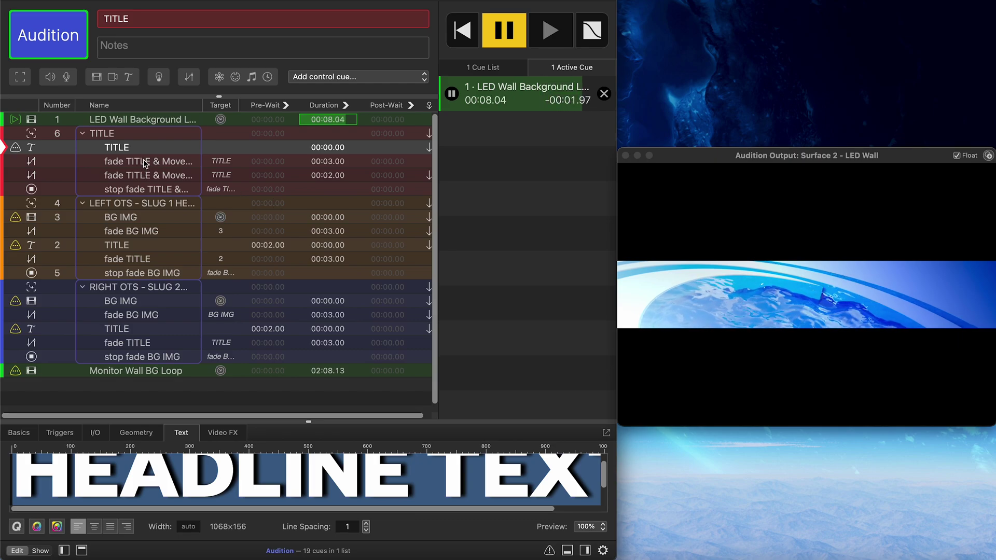
pyautogui.click(142, 435)
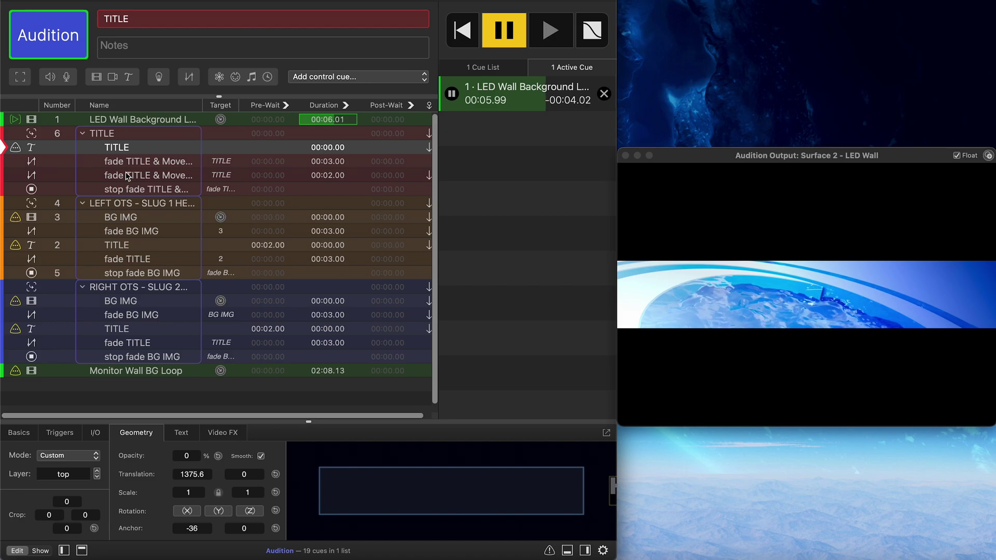
# - Play the headline TITLE group, try its text cue on the bottom and other layers, return it to the top layer, and stop the group
pyautogui.click(126, 132)
pyautogui.click(58, 47)
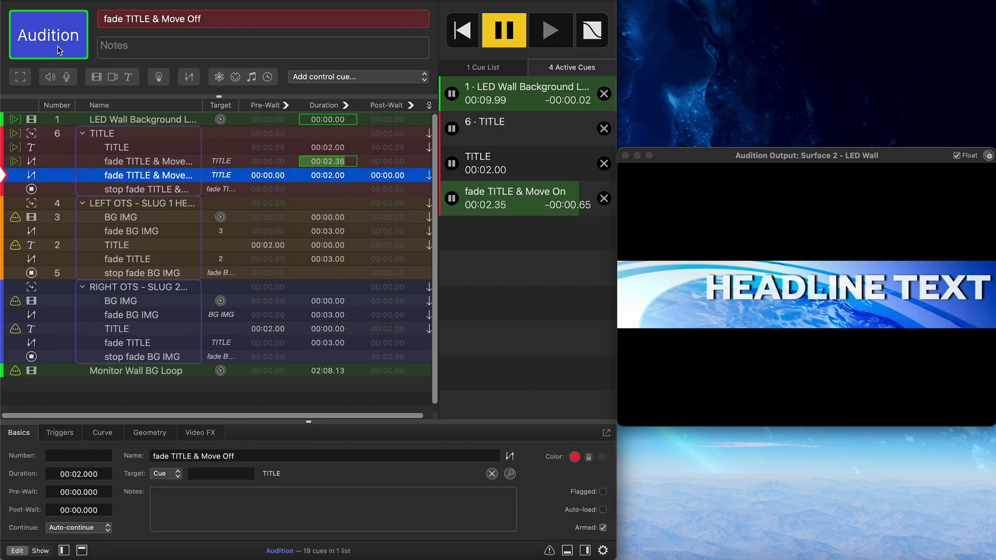
pyautogui.click(122, 148)
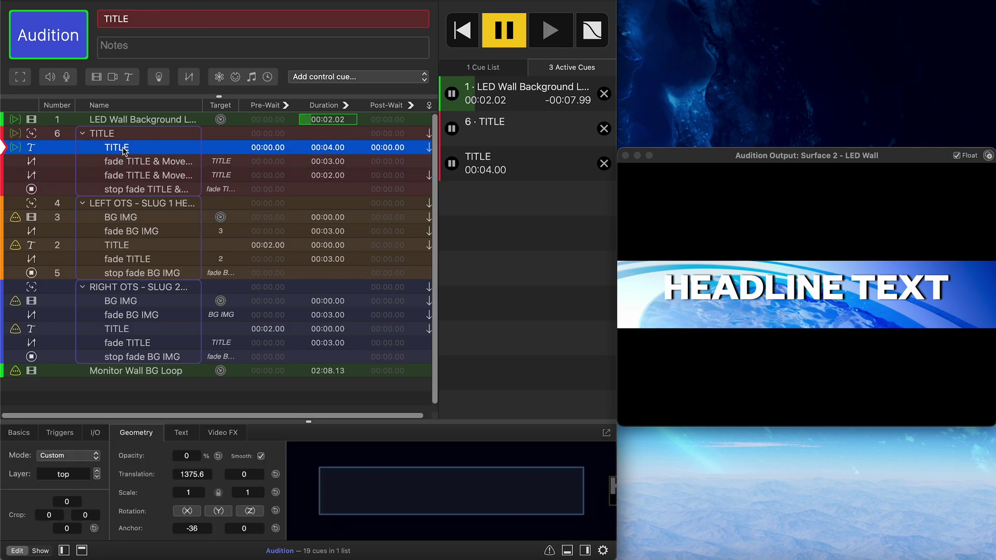
pyautogui.click(97, 480)
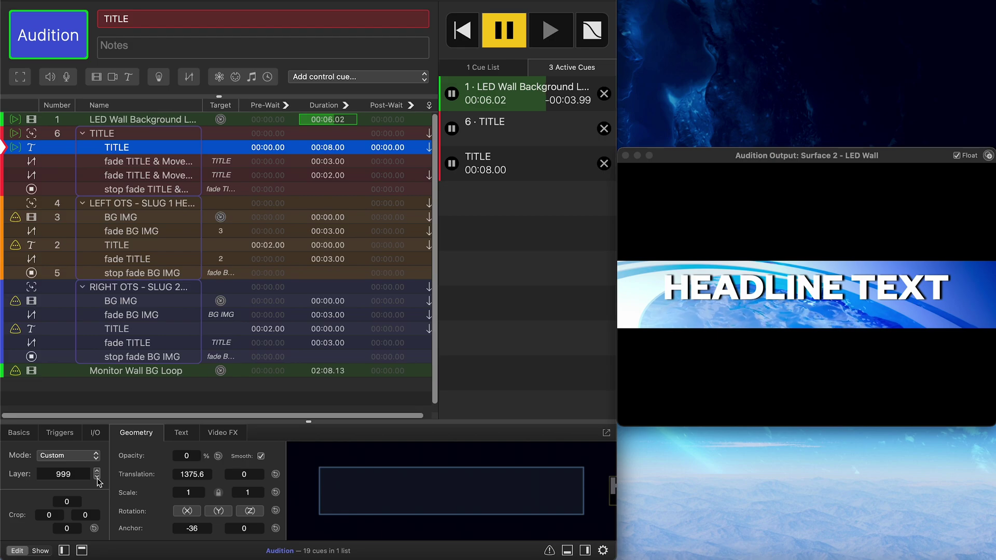
pyautogui.click(98, 475)
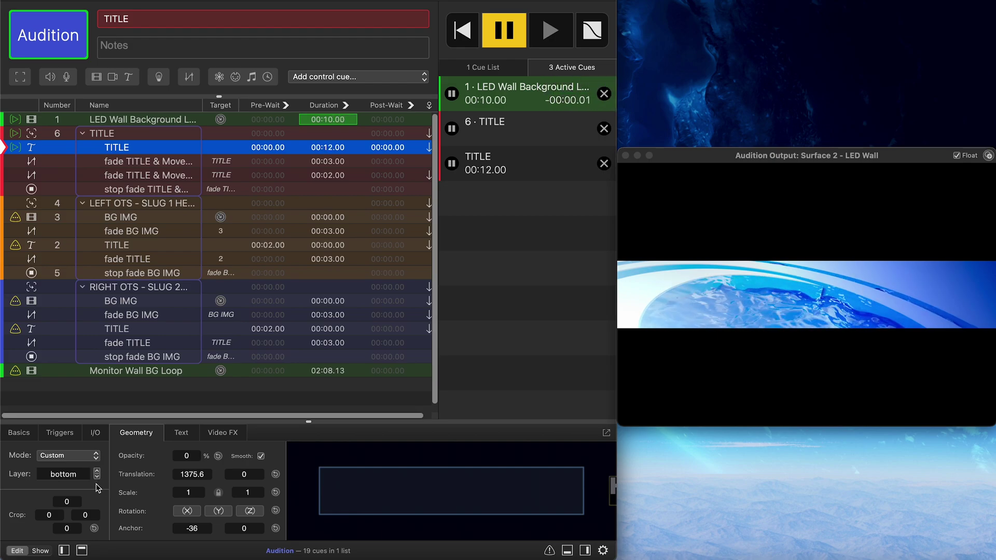
pyautogui.click(97, 478)
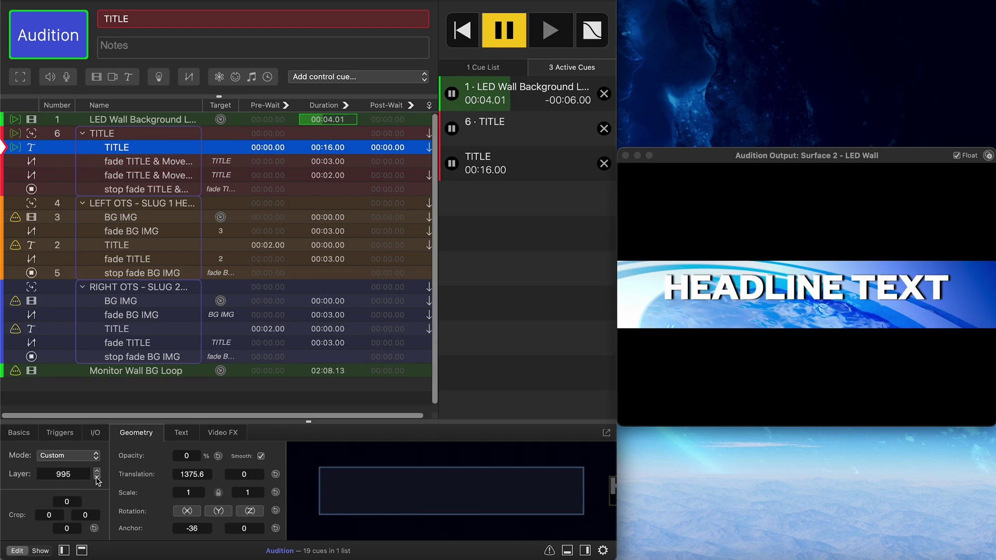
pyautogui.click(97, 472)
pyautogui.click(97, 472)
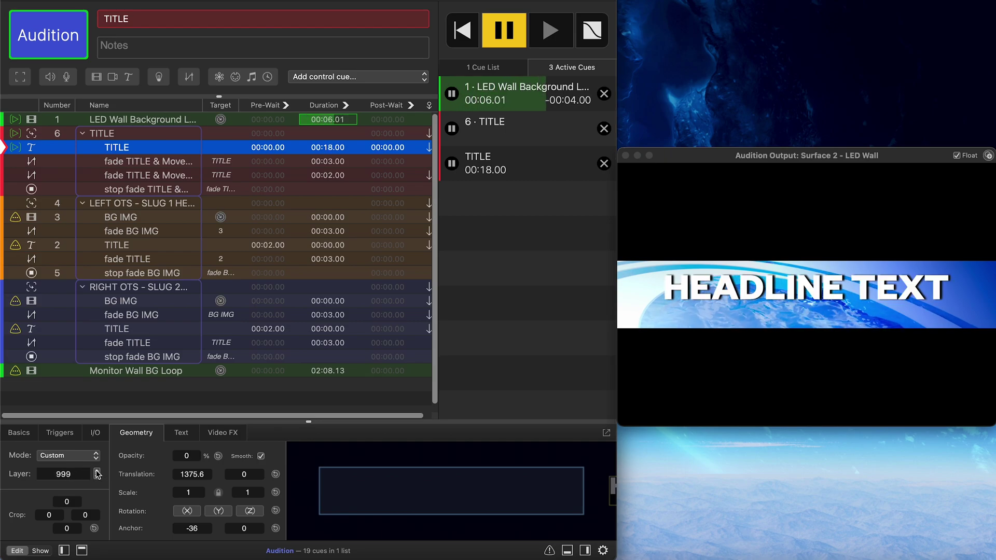
pyautogui.click(97, 472)
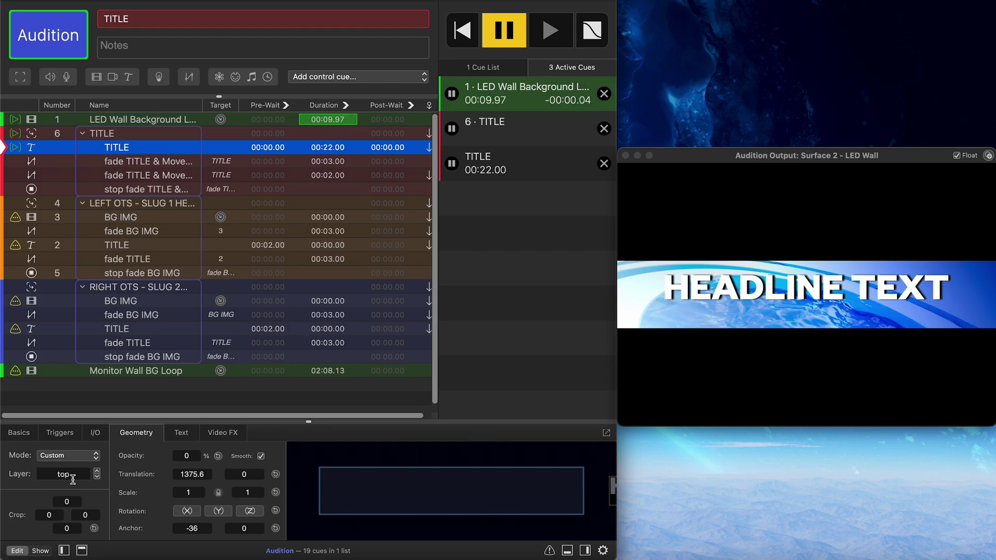
pyautogui.click(604, 129)
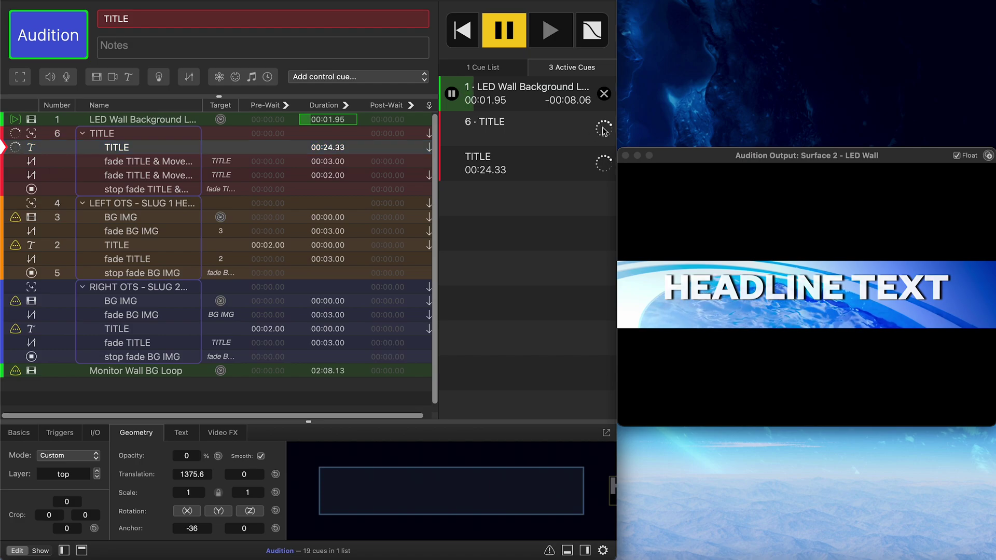
# - Review the headline TITLE cue's text content again, along with its opacity and translation settings
pyautogui.click(142, 147)
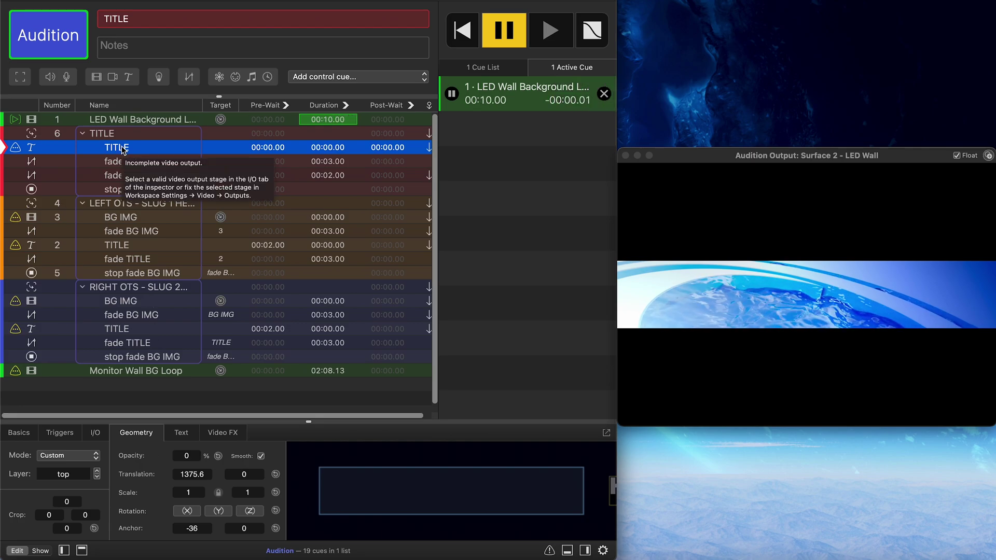
pyautogui.click(182, 433)
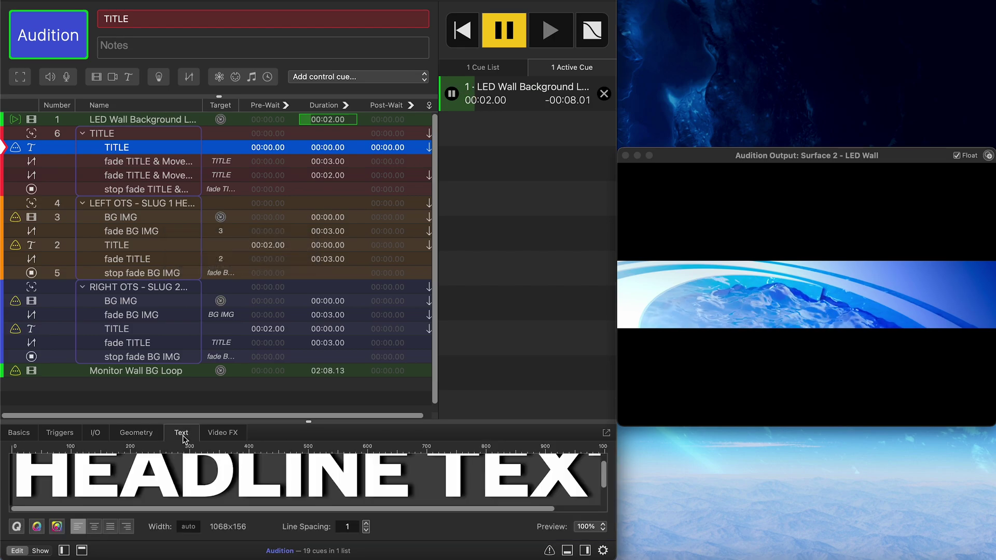
pyautogui.tripleClick(154, 473)
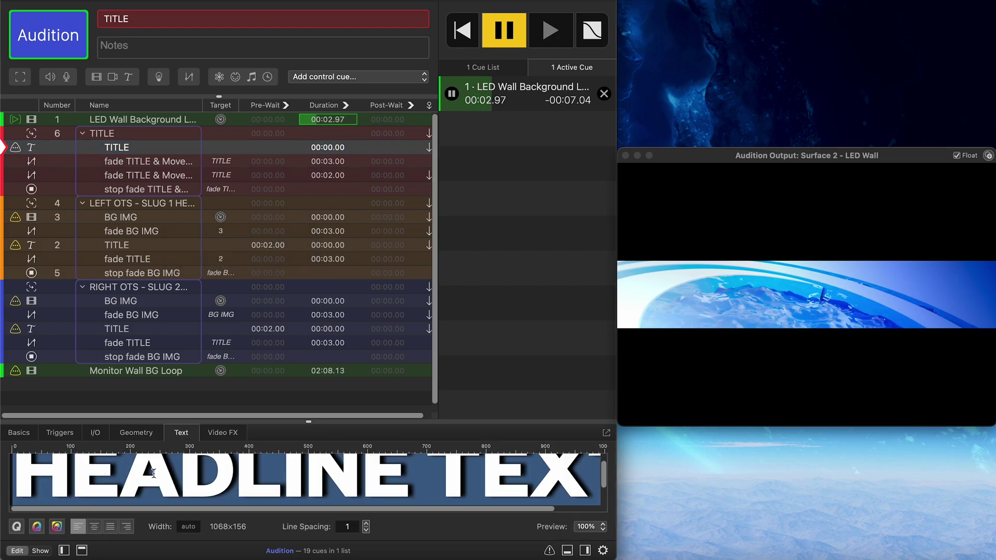
pyautogui.click(137, 435)
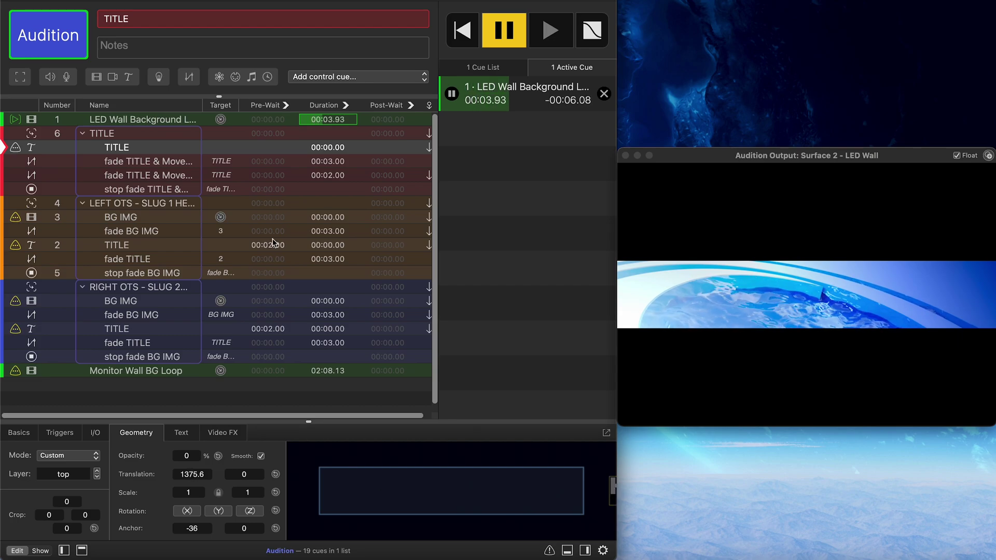
# - Examine the geometry settings of the "fade TITLE & Move On" cue in the TITLE group
pyautogui.moveTo(159, 146)
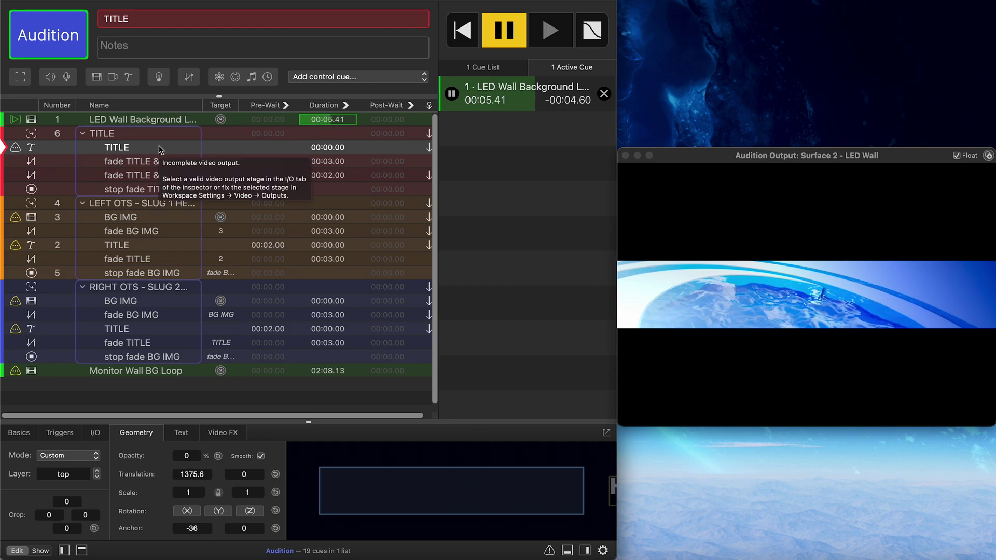
pyautogui.click(134, 165)
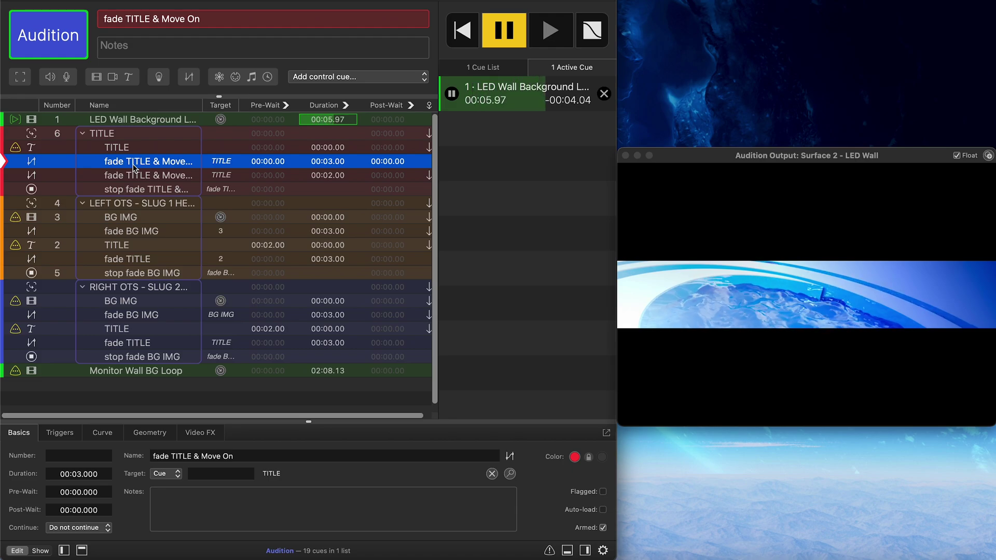
pyautogui.click(148, 434)
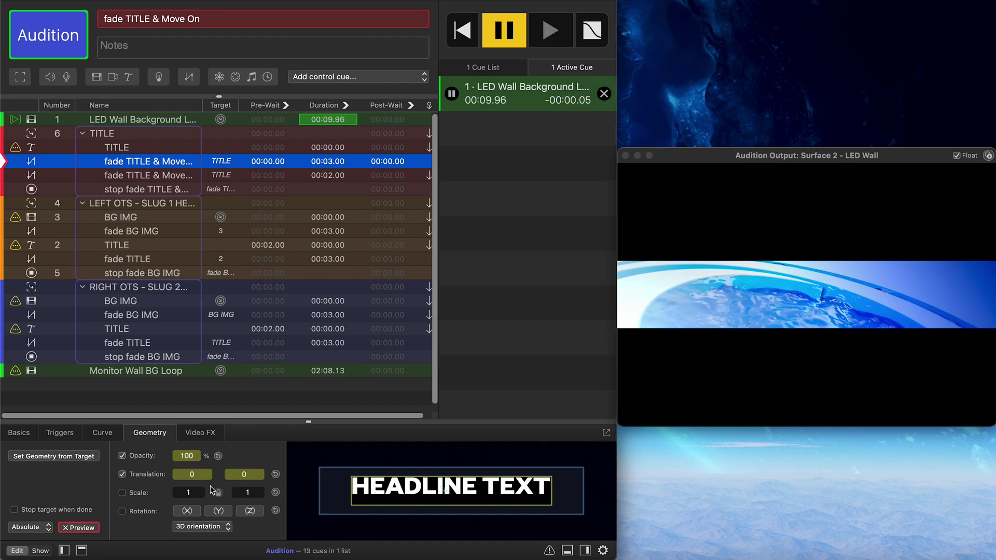
# - Set the vertical translation of the "fade TITLE & Move On" cue to -20.2
pyautogui.click(242, 475)
pyautogui.write('-9.6')
pyautogui.press('Return')
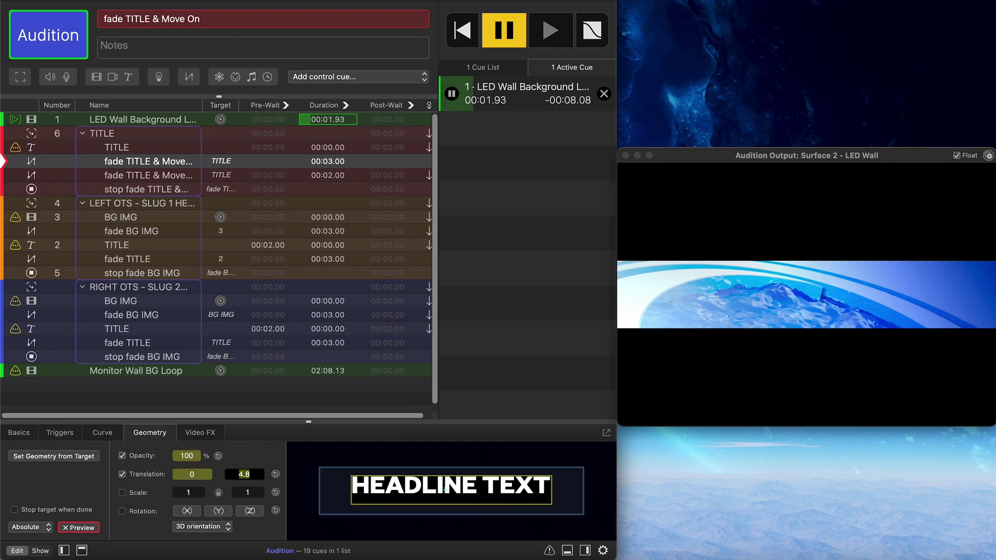
pyautogui.moveTo(444, 491); pyautogui.dragTo(445, 493)
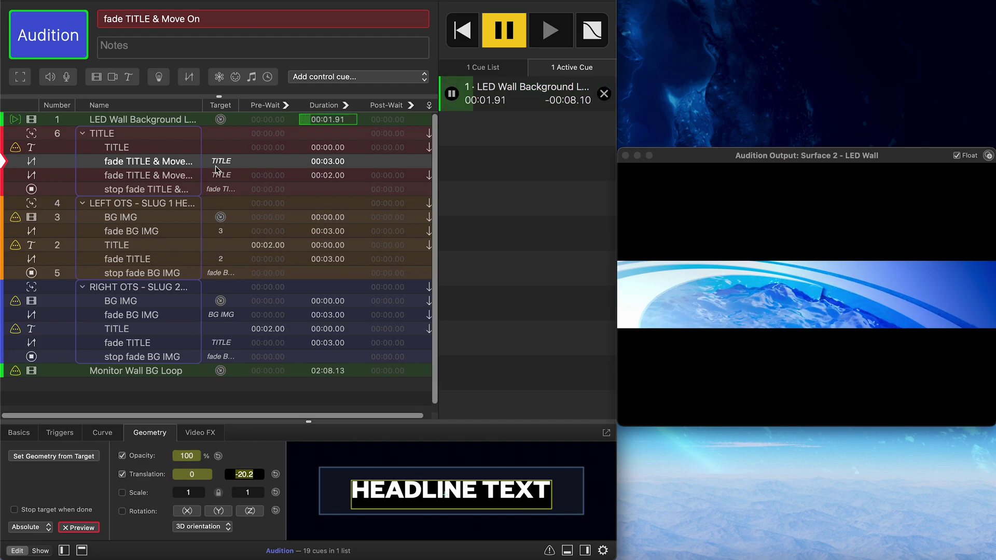
pyautogui.click(166, 165)
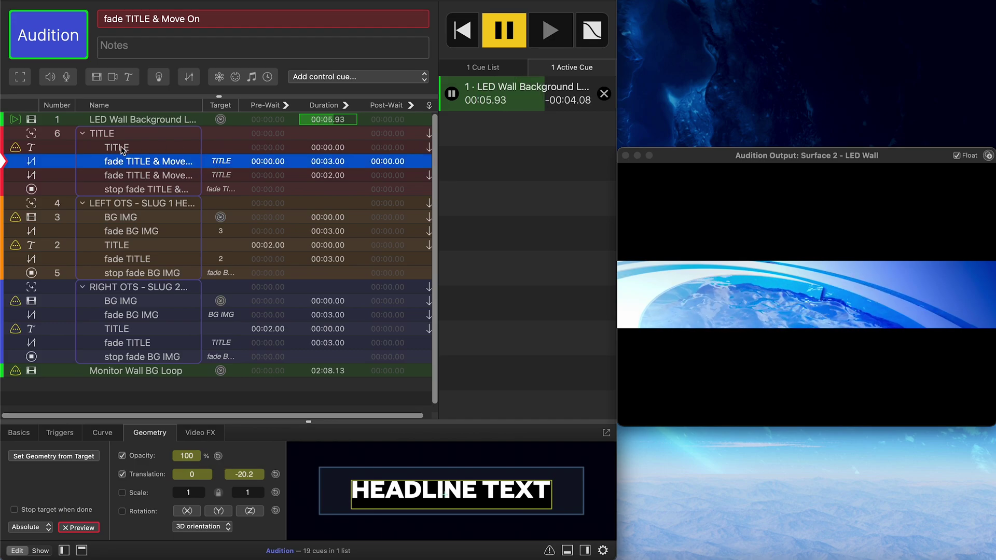
# - Compare the geometry of the headline TITLE text cue with its Move On and Move Off fades, and check the stop cue's basic settings
pyautogui.moveTo(119, 149)
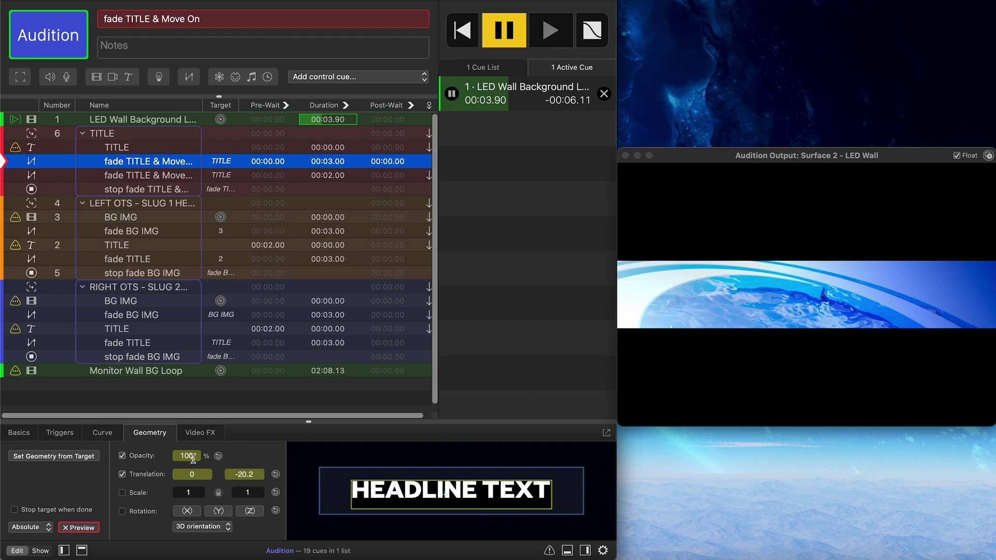
pyautogui.click(144, 148)
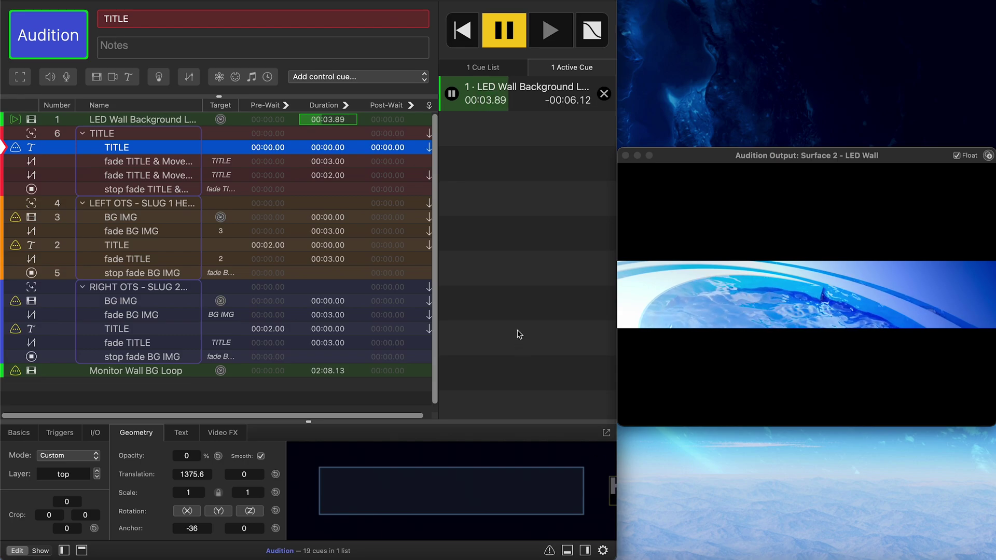
pyautogui.click(162, 163)
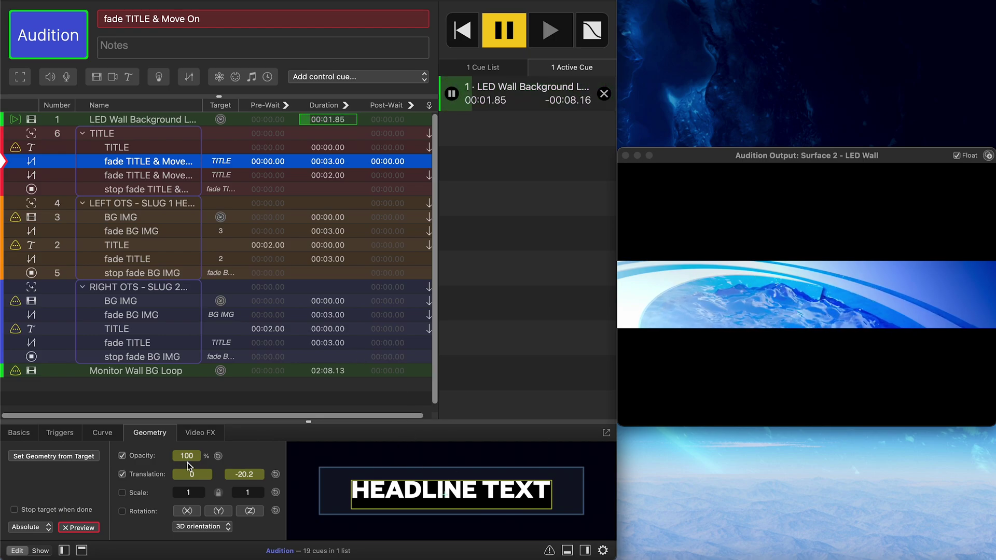
pyautogui.click(155, 175)
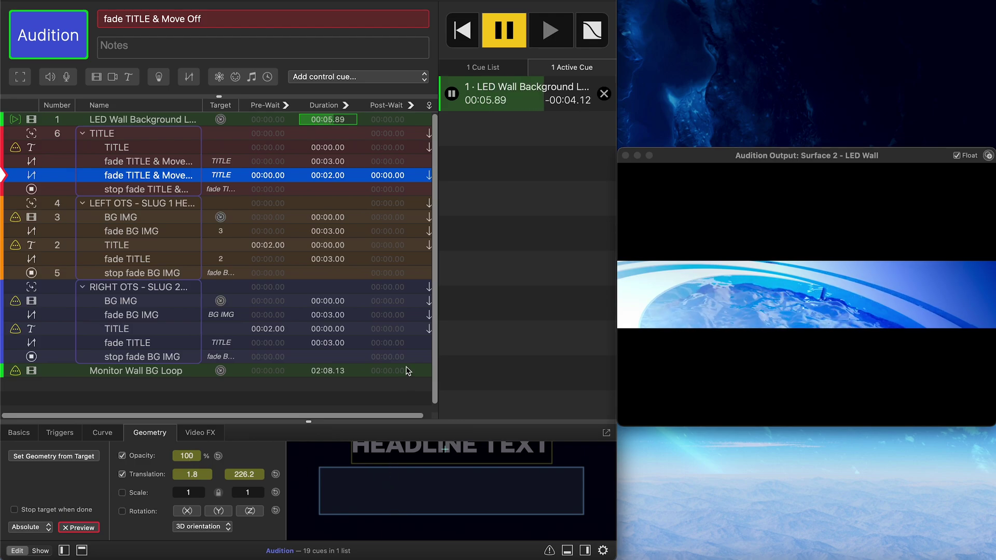
pyautogui.click(141, 189)
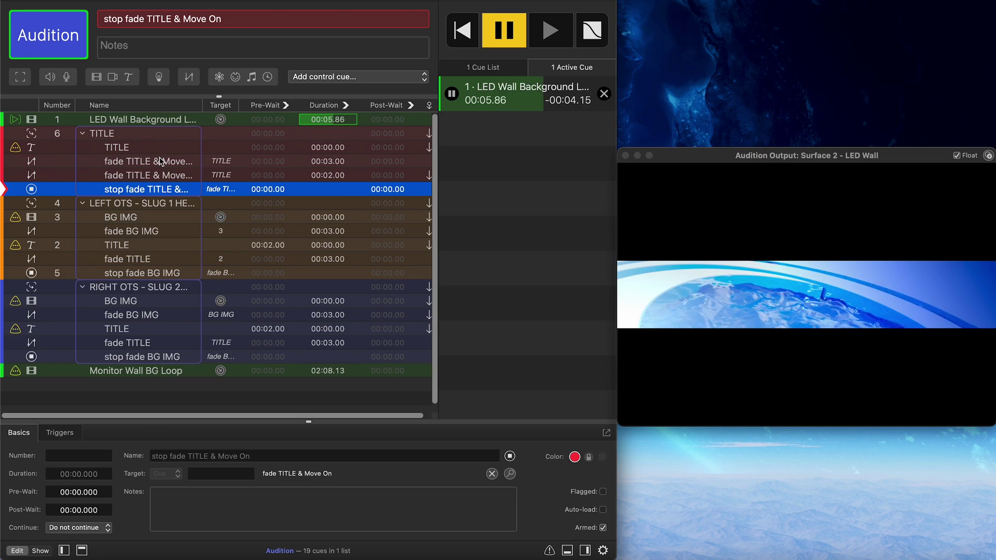
# - Examine the playback mode of the "LEFT OTS - SLUG 1 HERE" group and the continue options of its fade BG IMG cue
pyautogui.click(157, 206)
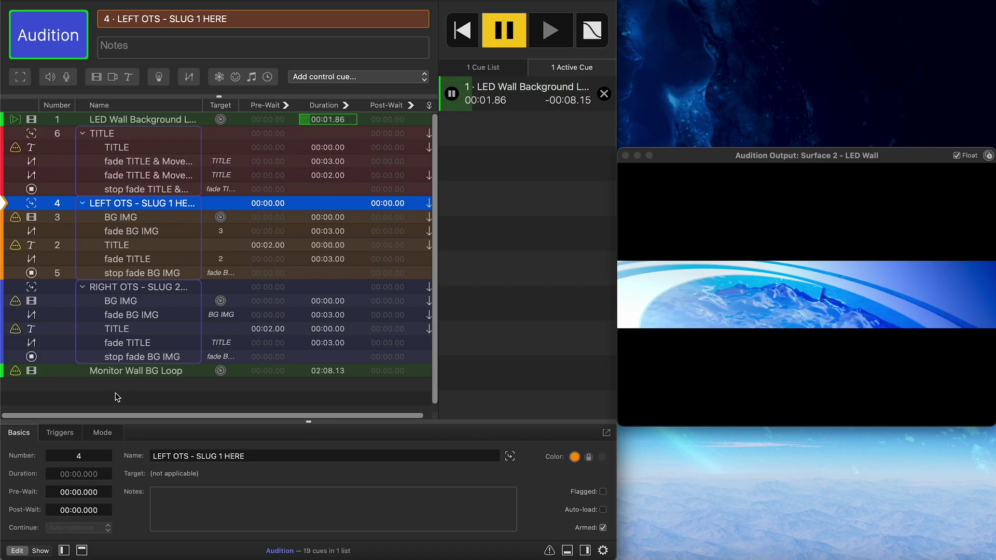
pyautogui.click(102, 434)
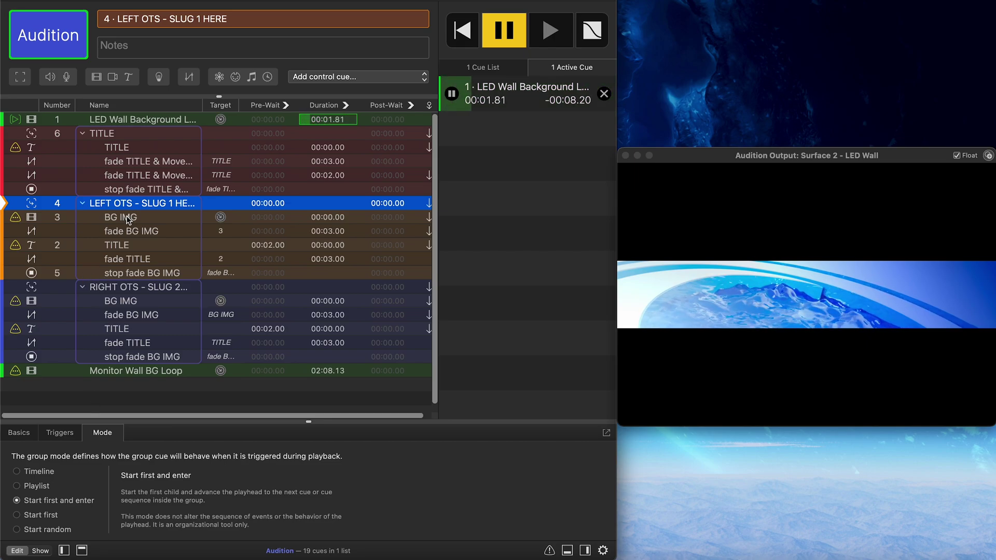
pyautogui.moveTo(126, 220)
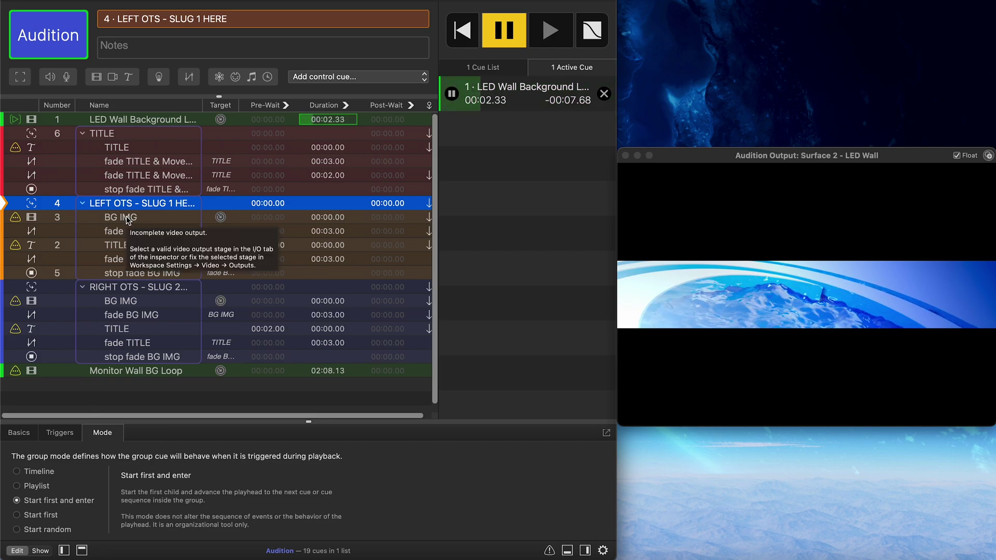
pyautogui.click(429, 233)
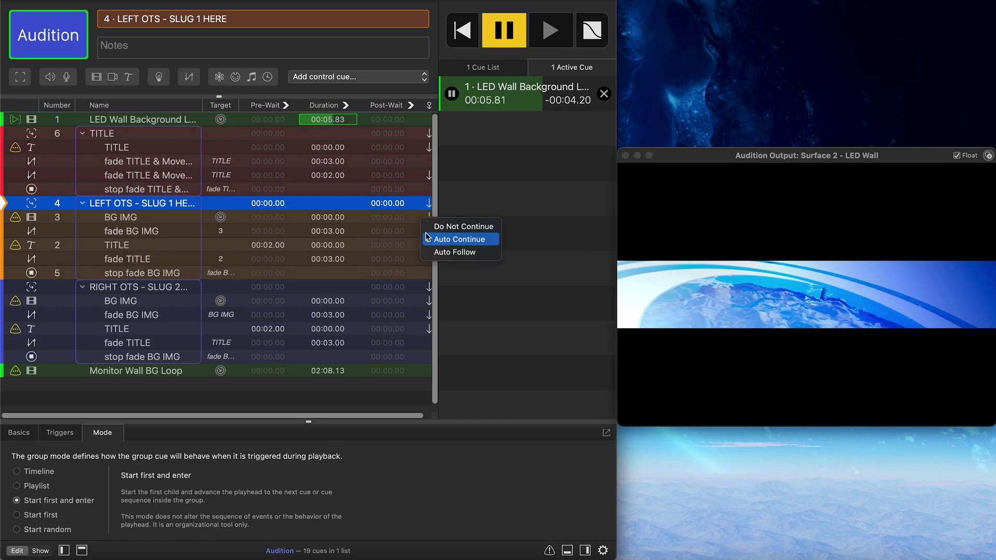
pyautogui.click(415, 219)
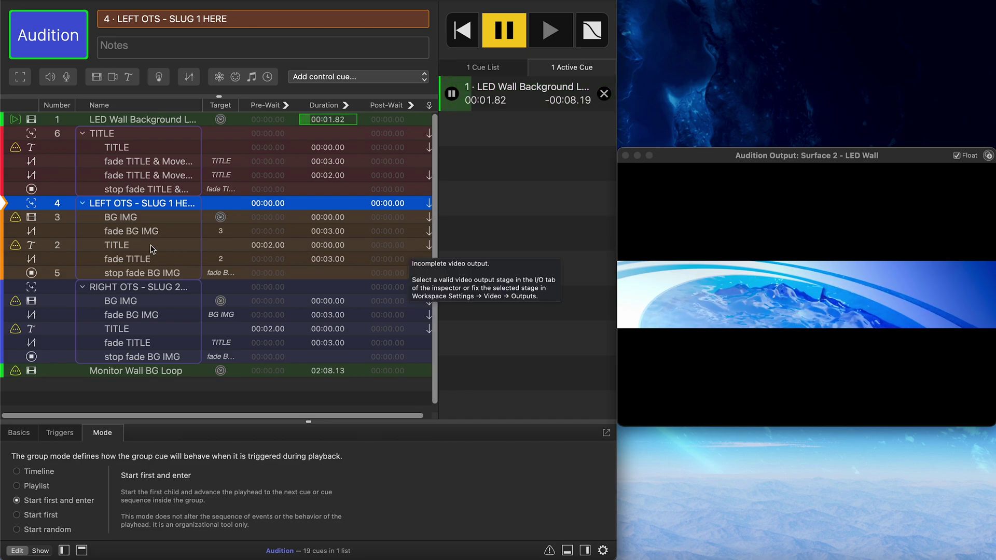
pyautogui.click(148, 274)
# - Try several proportional scales on the LEFT OTS group's BG IMG cue, including 0.141, 0.109 and 0.077, ending at 0.074
pyautogui.click(132, 220)
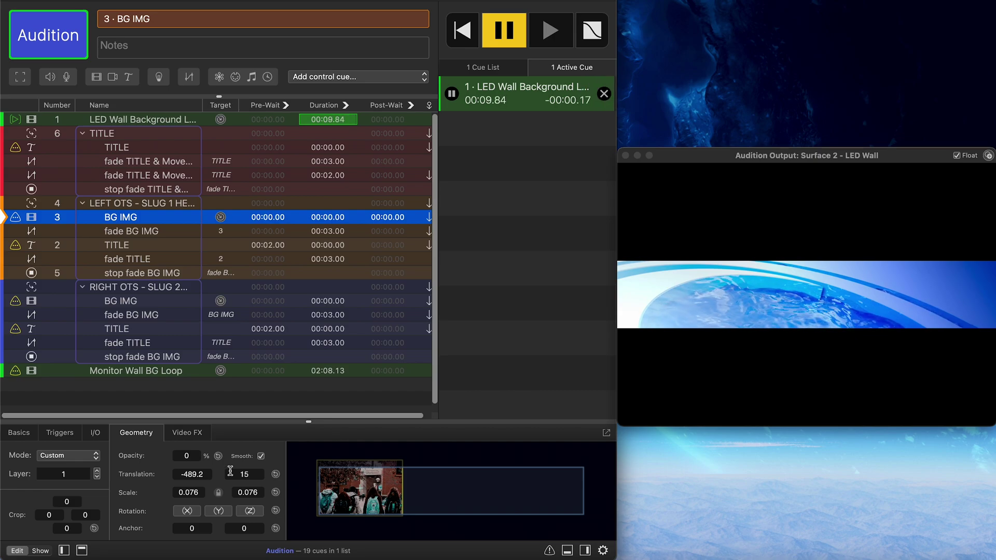
pyautogui.click(190, 492)
pyautogui.write('0.084')
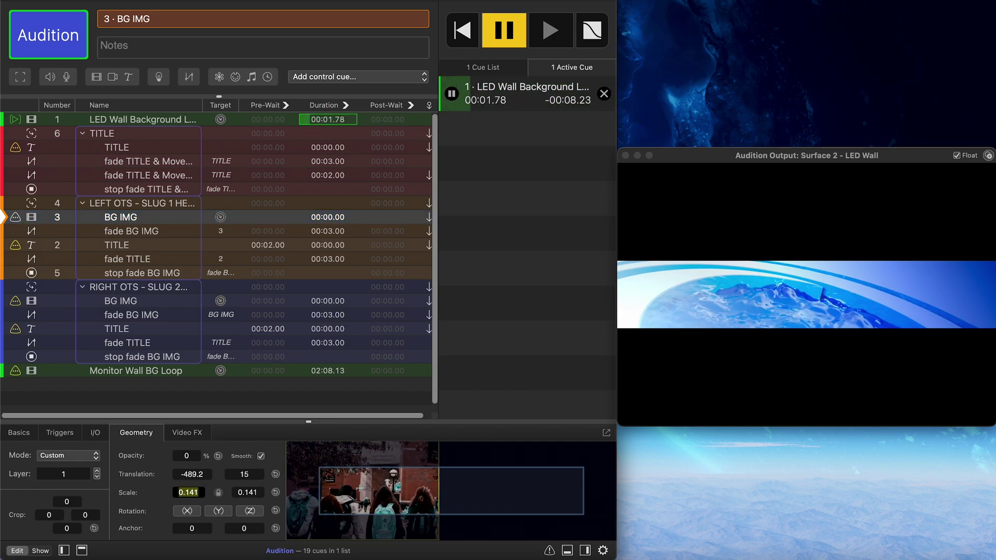
pyautogui.press('Return')
pyautogui.press('super+z')
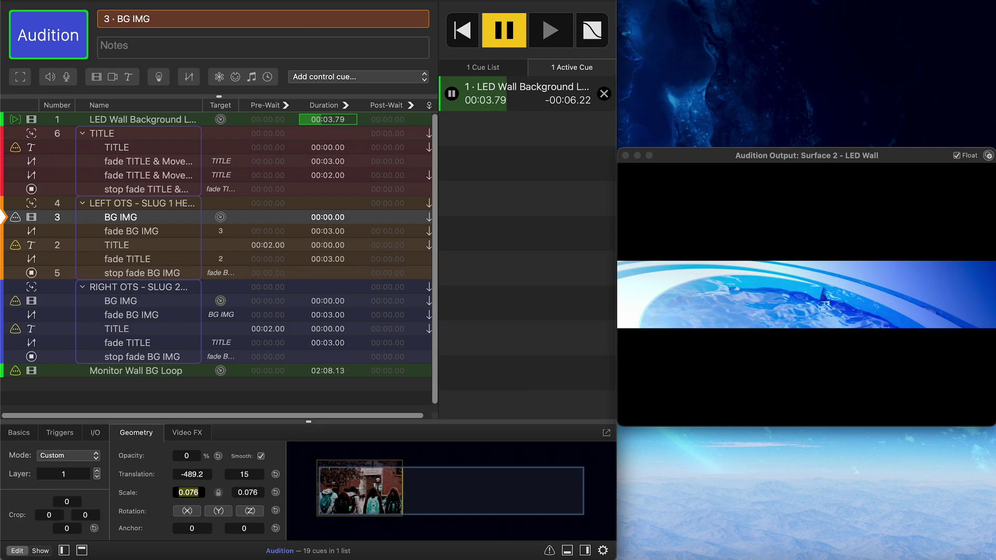
pyautogui.write('0.082')
pyautogui.press('Return')
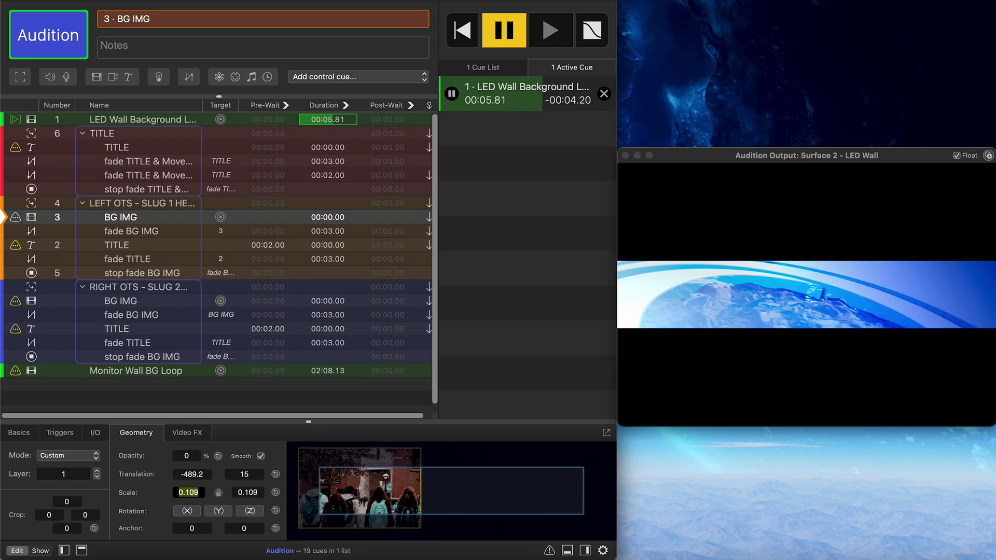
pyautogui.write('0.085')
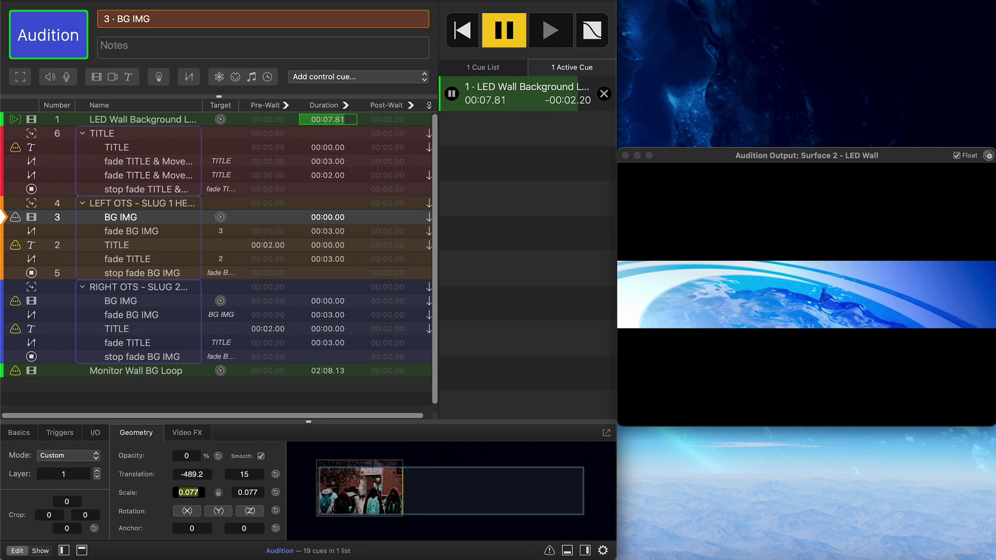
pyautogui.press('Return')
pyautogui.write('0.074')
pyautogui.press('Return')
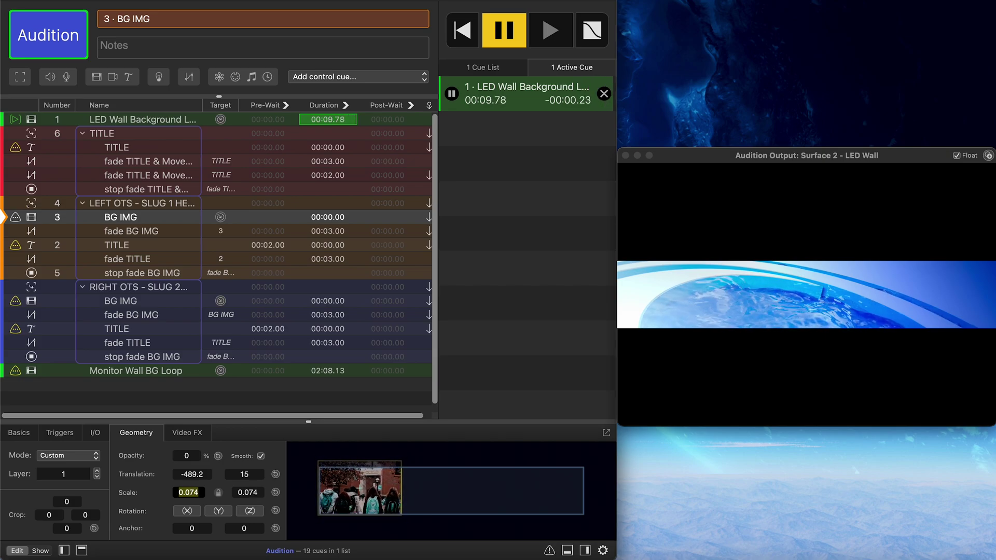
# - Unlink the BG IMG cue's scale proportions, try a horizontal scale of 0.085, then restore both scales to 0.076 and relink them
pyautogui.click(218, 492)
pyautogui.write('0.082')
pyautogui.press('Return')
pyautogui.write('0.076')
pyautogui.press('Return')
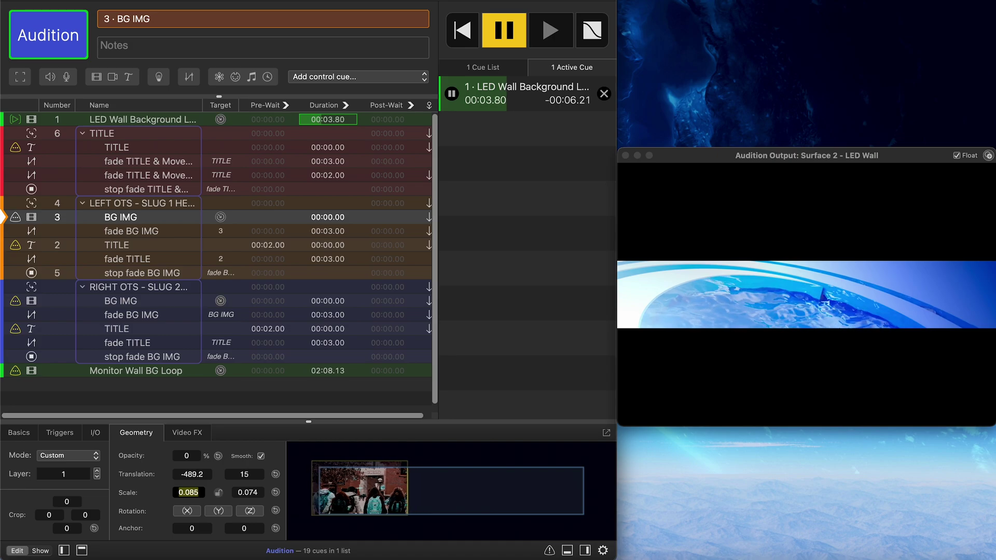
pyautogui.click(219, 493)
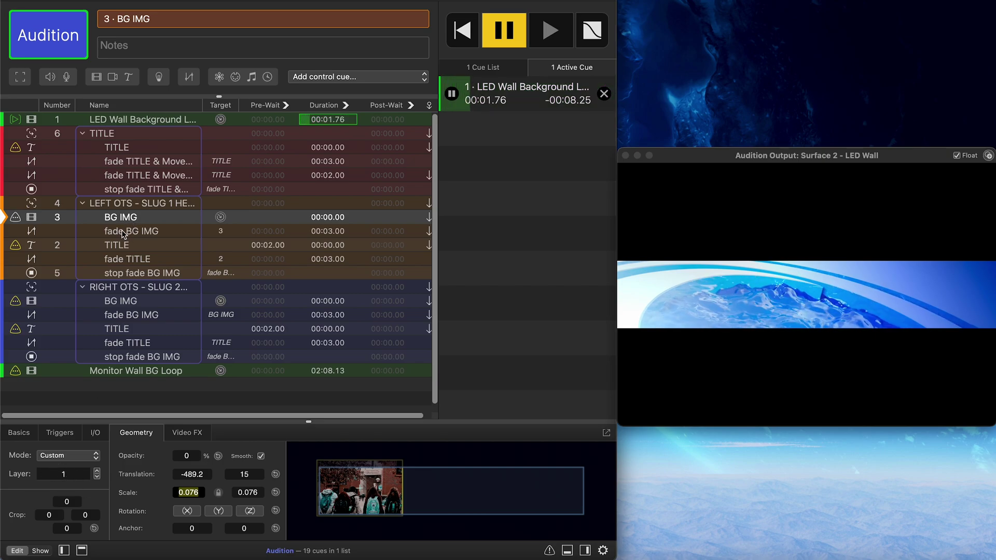
# - Compare the opacity and geometry of the LEFT OTS group's BG IMG cue with its fade BG IMG cue, including the image's layer
pyautogui.click(147, 232)
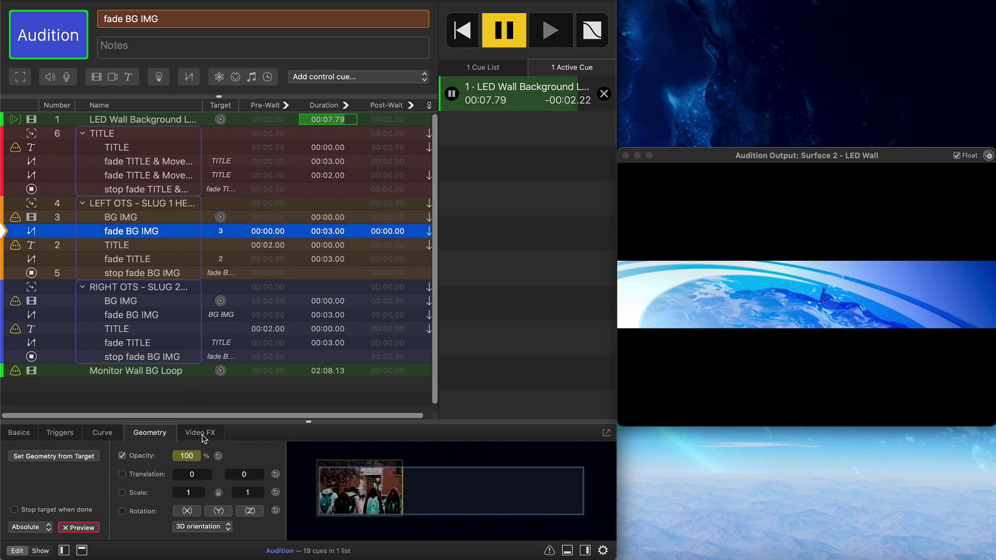
pyautogui.click(158, 217)
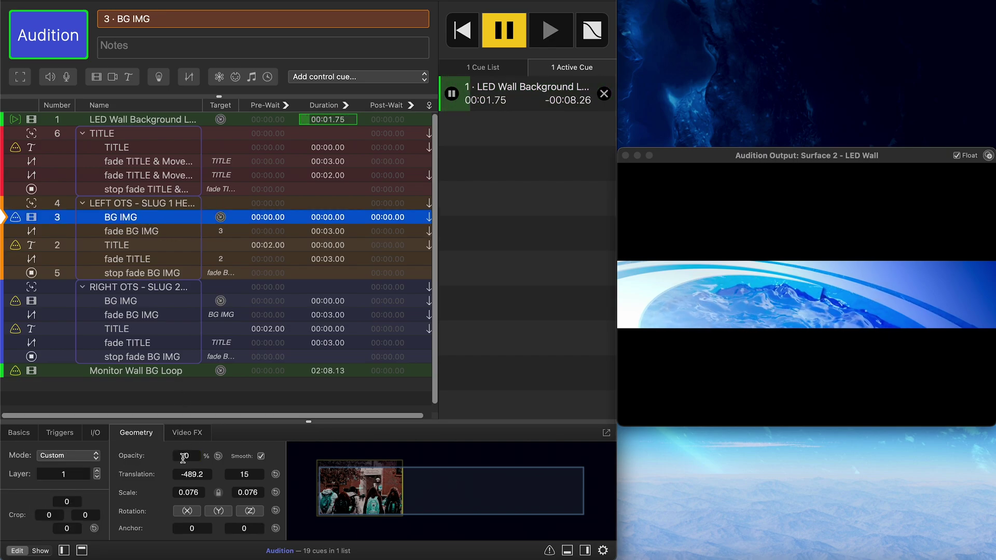
pyautogui.click(138, 230)
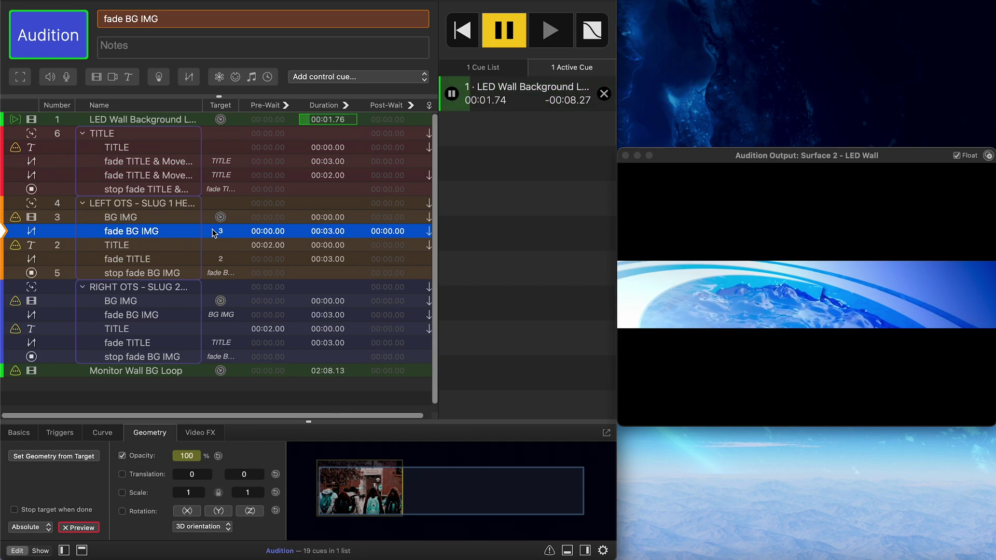
pyautogui.click(170, 218)
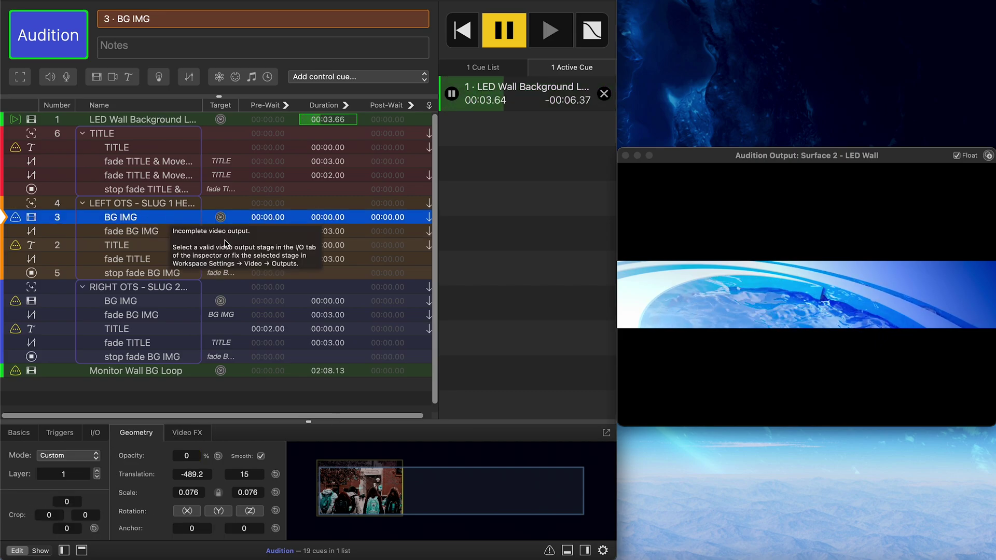
pyautogui.click(175, 227)
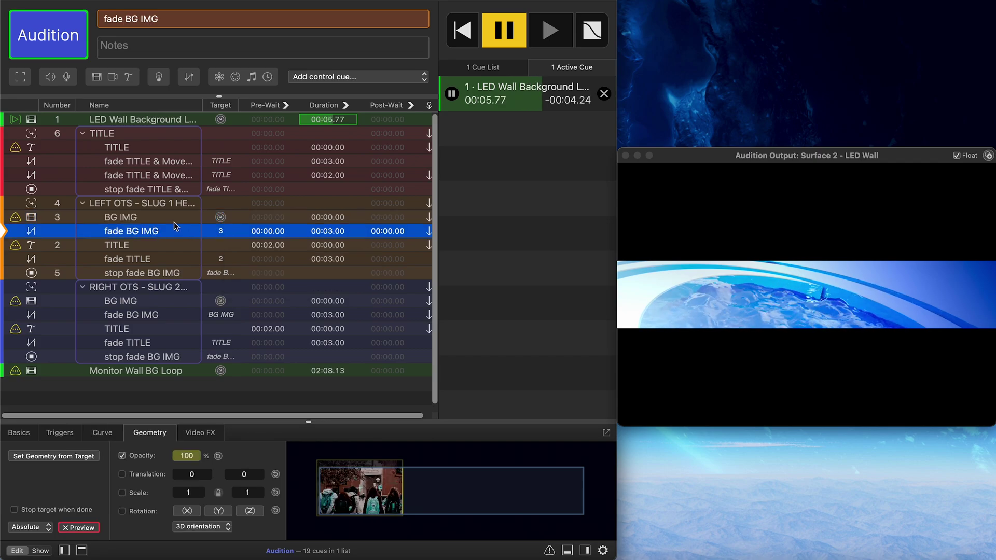
pyautogui.click(175, 219)
pyautogui.click(173, 228)
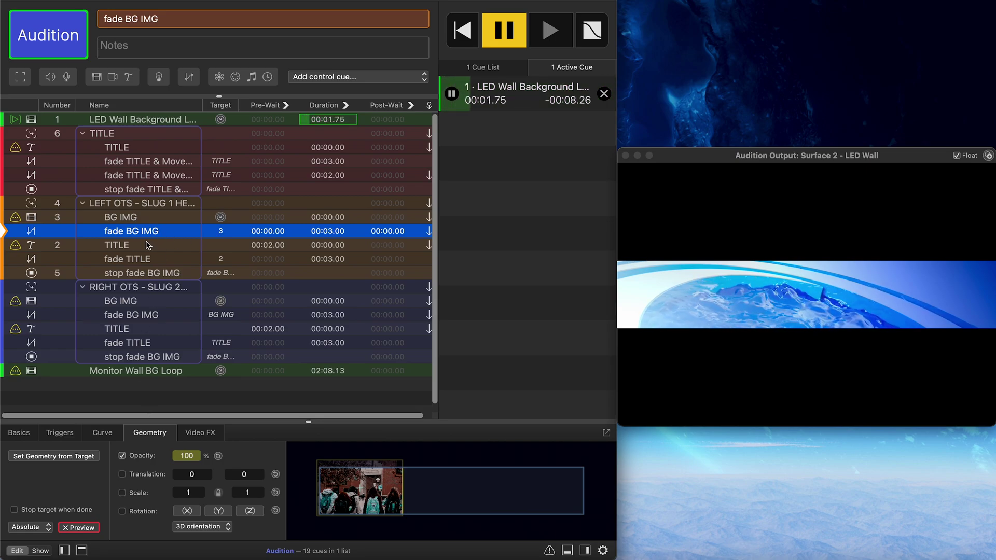
pyautogui.click(129, 216)
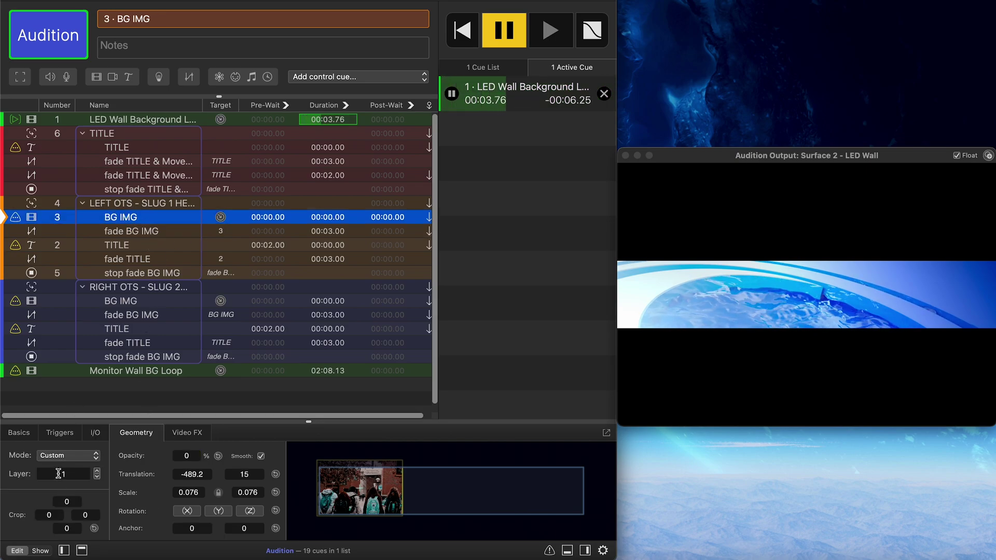
# - Review the LEFT OTS group's TITLE cue, checking both lines of its text and its geometry settings
pyautogui.click(126, 245)
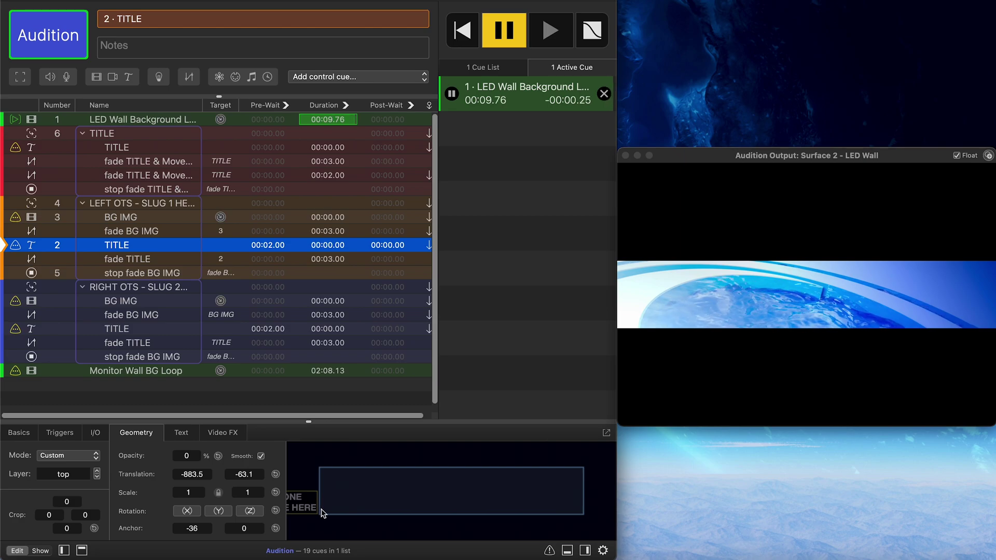
pyautogui.click(181, 433)
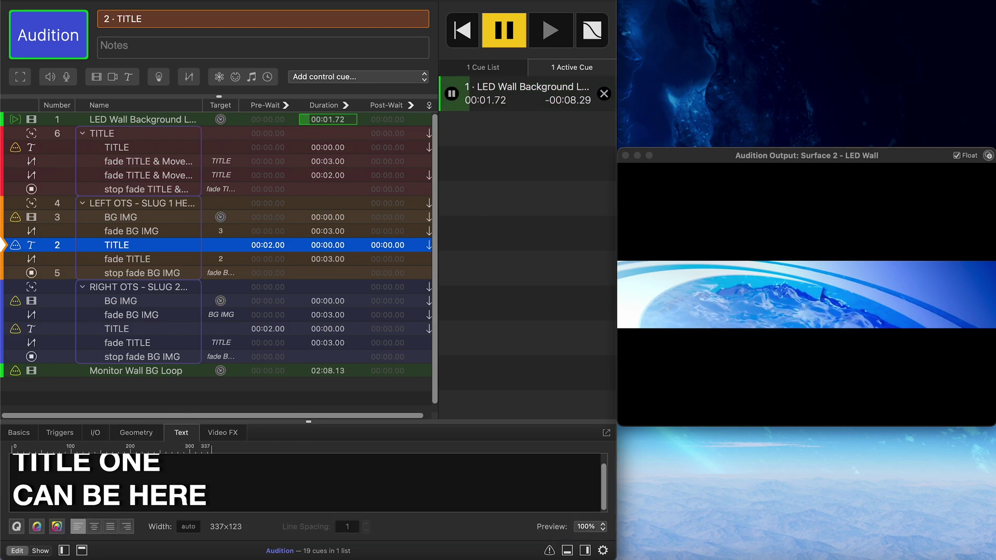
pyautogui.tripleClick(73, 469)
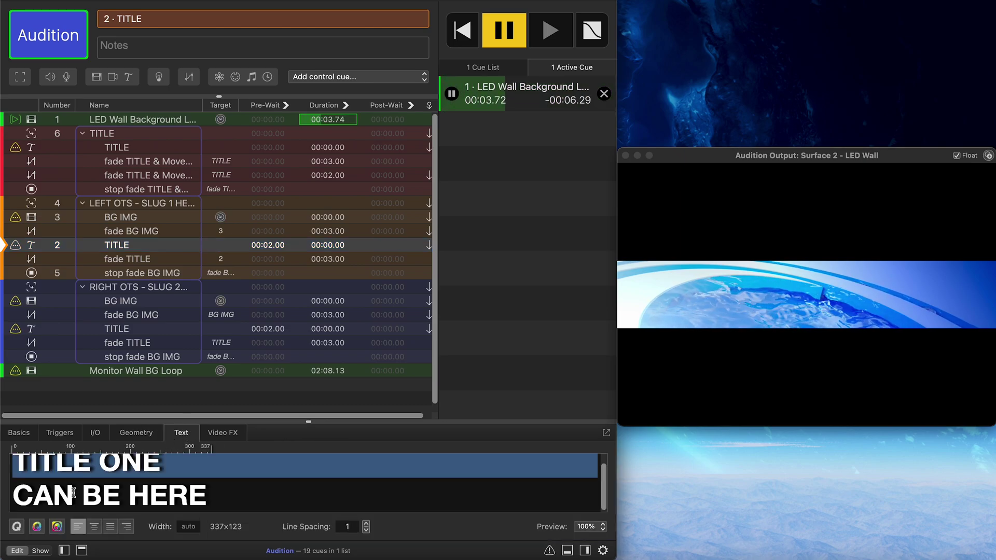
pyautogui.tripleClick(73, 492)
pyautogui.click(127, 433)
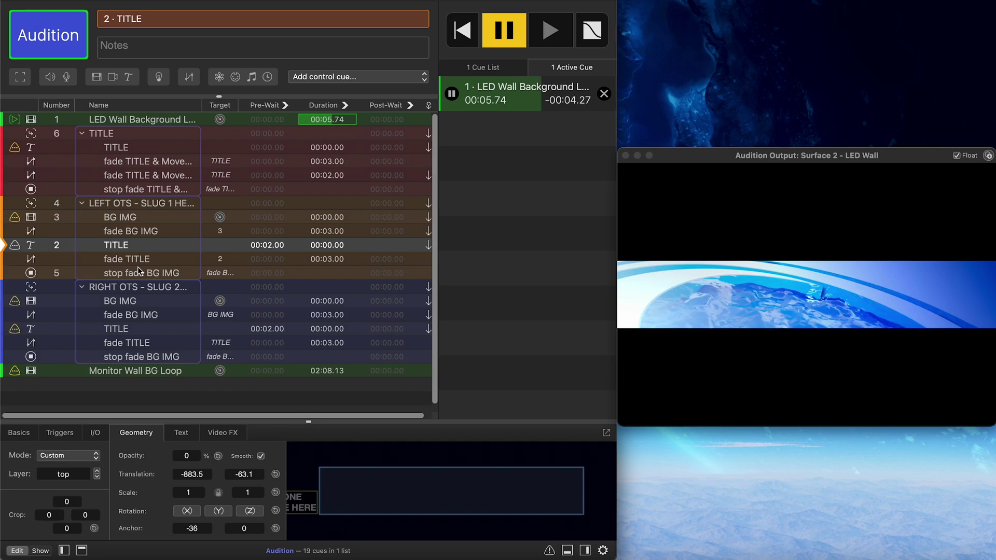
# - Compare the opacity and translation of the LEFT OTS group's fade TITLE cue with its target TITLE cue
pyautogui.click(35, 259)
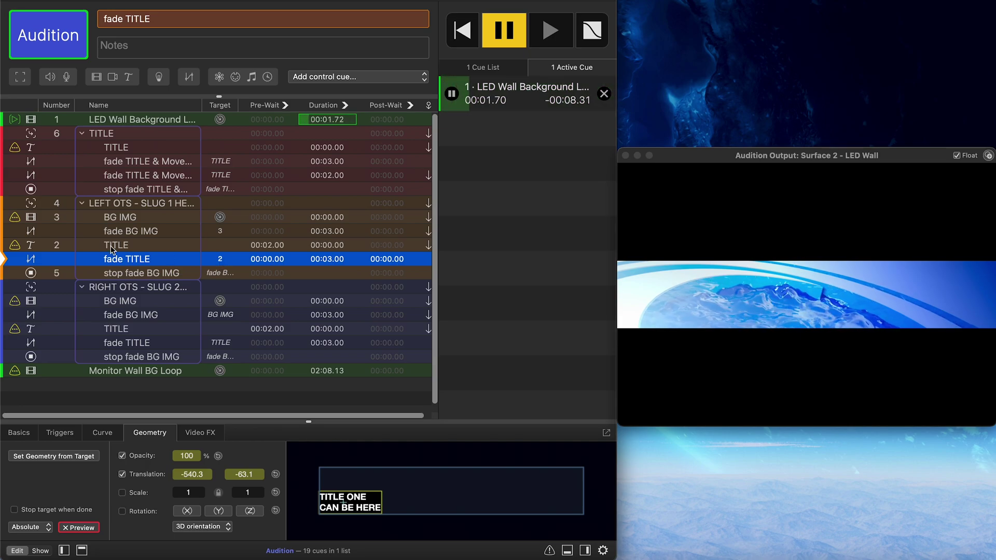
pyautogui.click(130, 249)
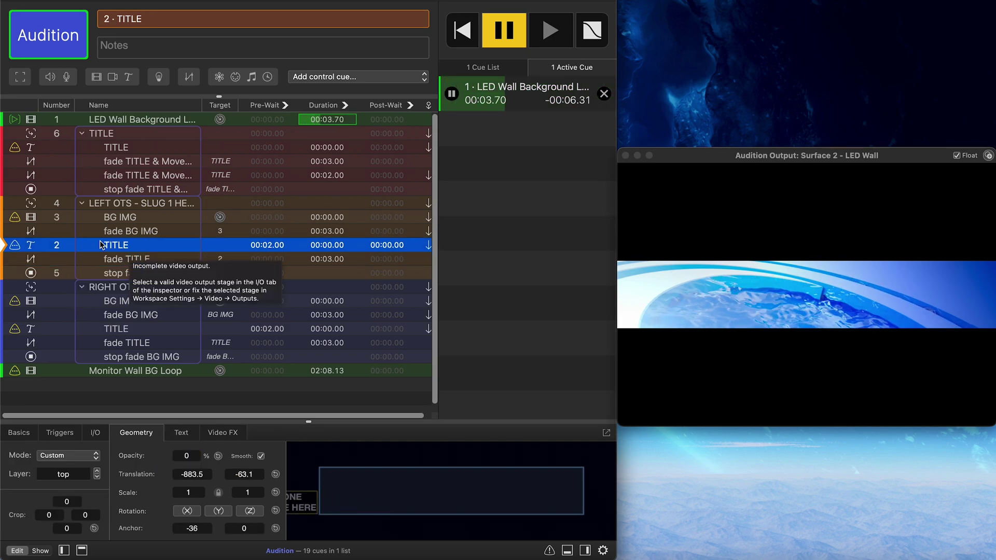
pyautogui.click(223, 259)
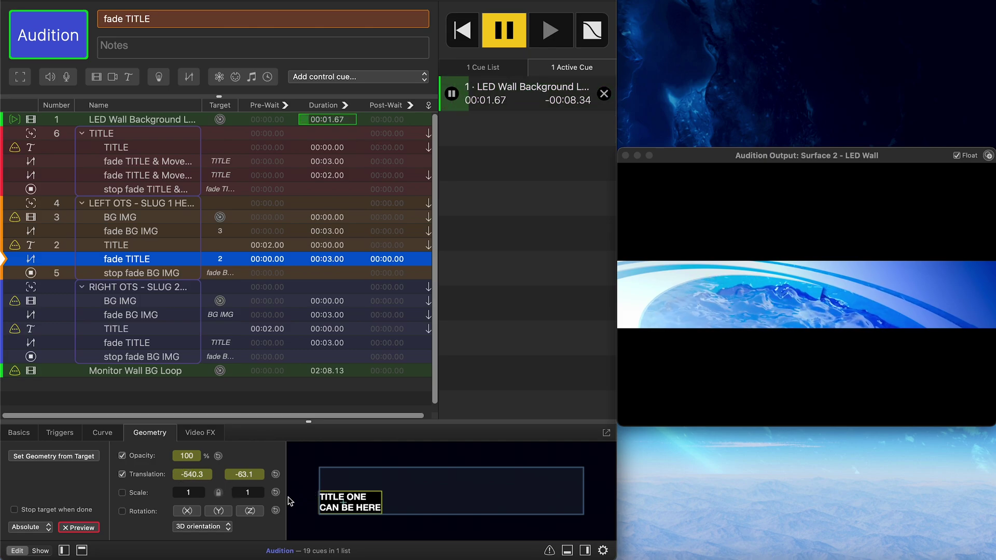
# - Set the LEFT OTS group's fade TITLE horizontal translation to -517.4 and compare its geometry with the group's BG IMG and TITLE cues
pyautogui.moveTo(190, 470); pyautogui.dragTo(202, 470)
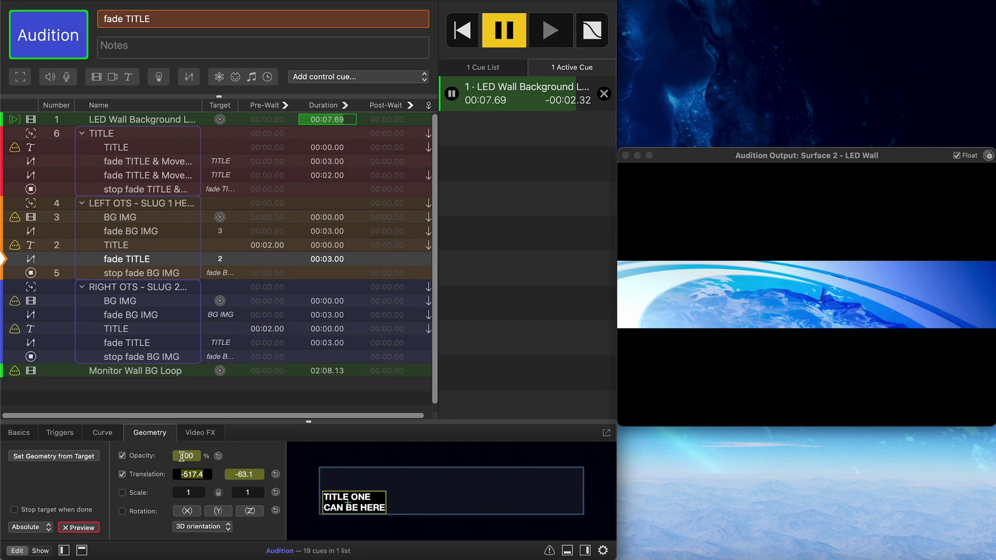
pyautogui.click(187, 457)
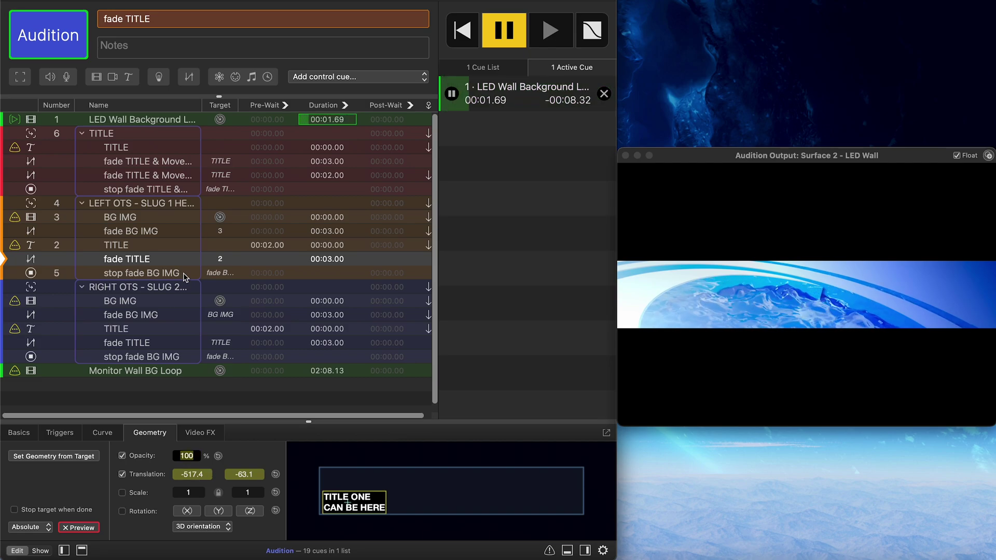
pyautogui.click(125, 219)
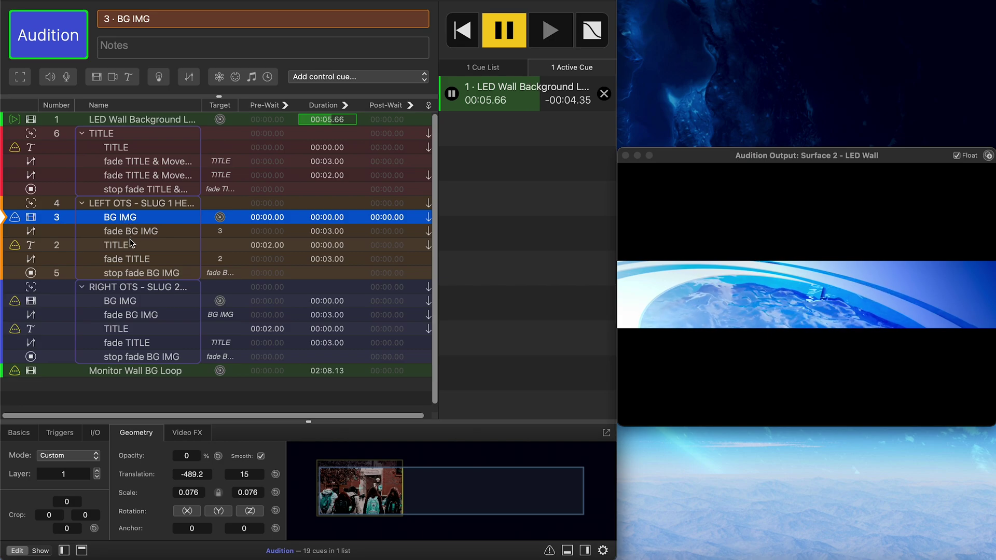
pyautogui.click(127, 259)
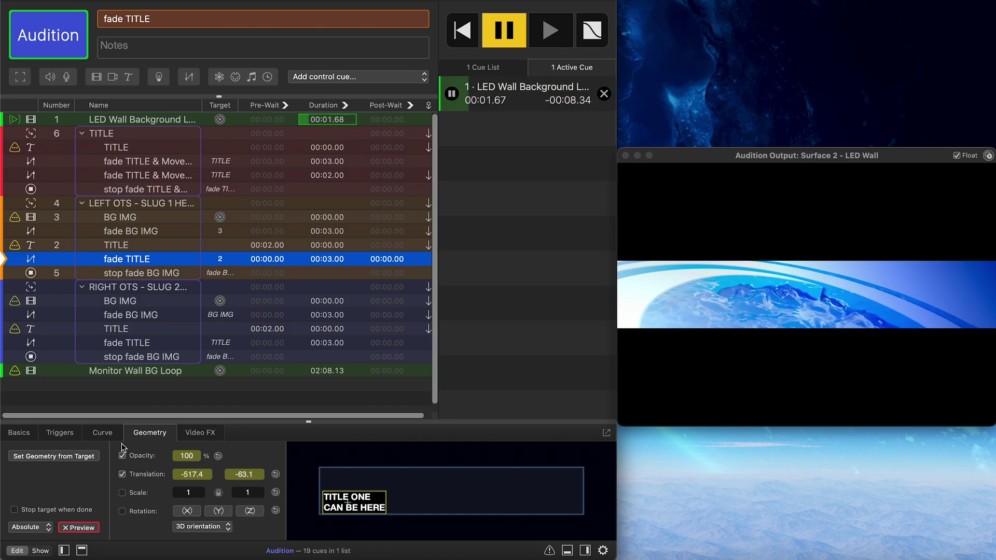
pyautogui.click(122, 245)
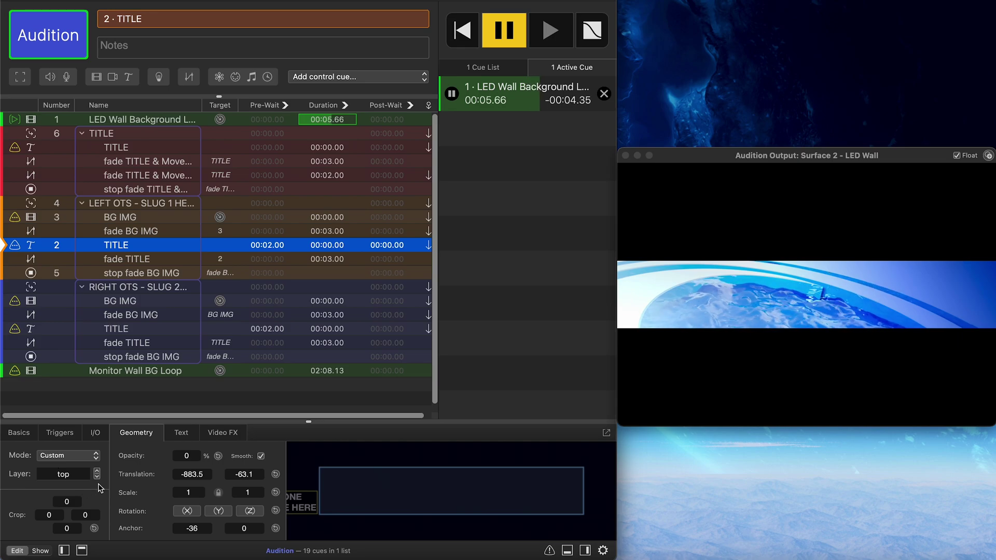
pyautogui.click(126, 259)
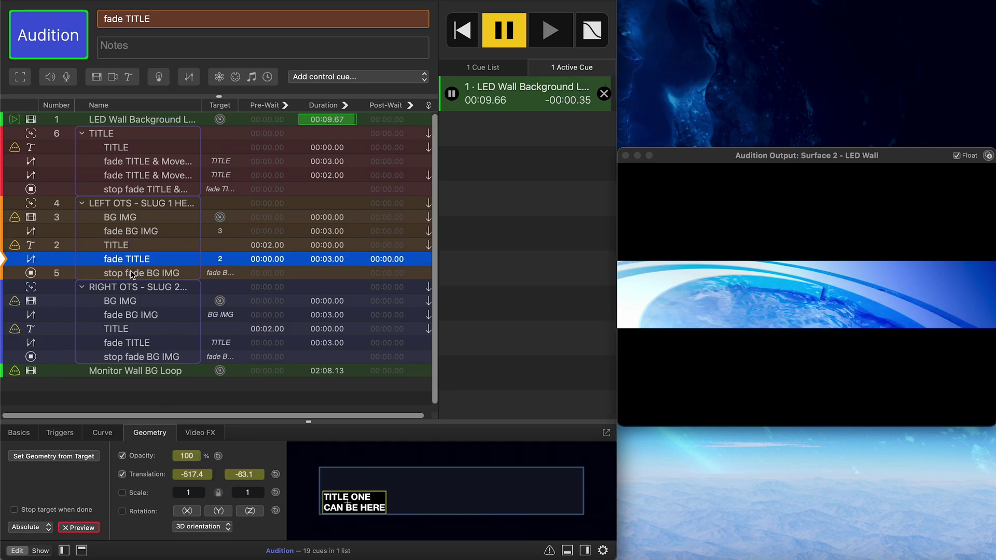
# - Audition the LEFT OTS - SLUG 1 HERE group from its group cue
pyautogui.click(127, 207)
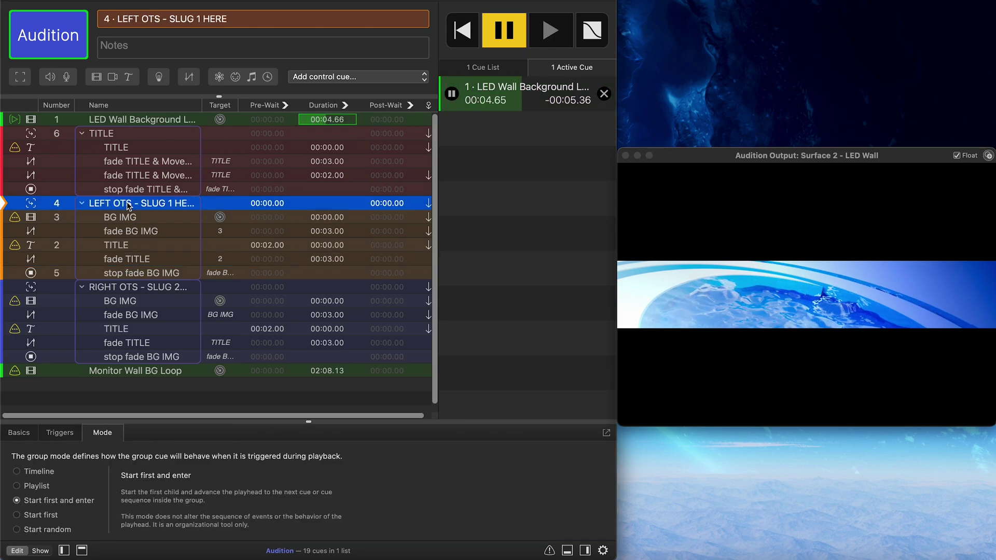
pyautogui.click(47, 38)
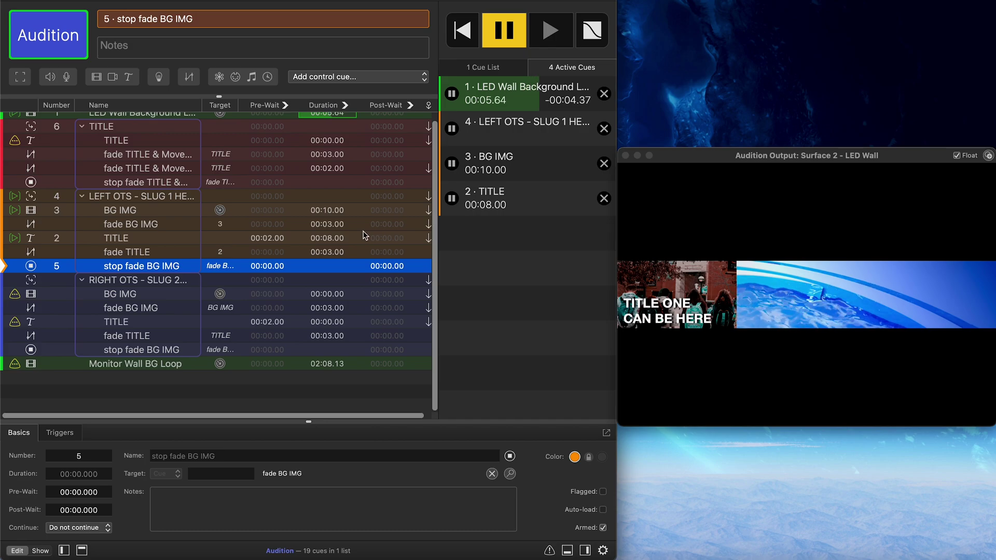
# - Lower the Color Controls brightness of the LEFT OTS group's BG IMG cue to -0.344 and stop the running LEFT OTS group
pyautogui.click(134, 217)
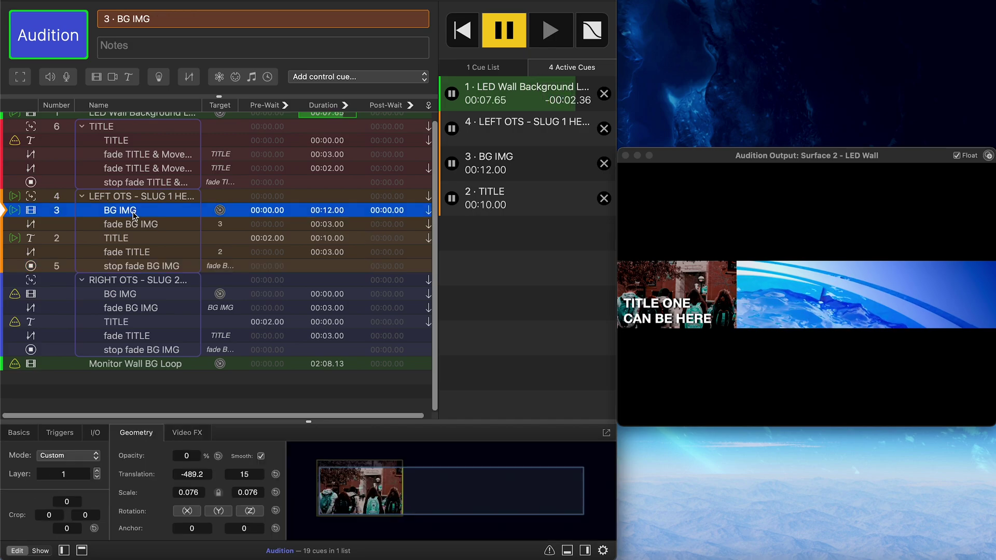
pyautogui.click(196, 438)
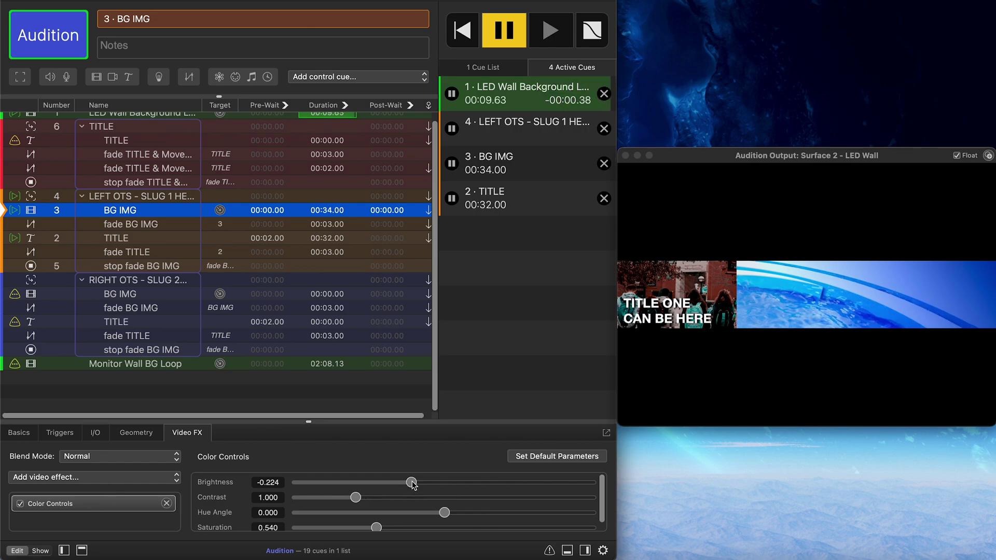
pyautogui.moveTo(412, 483)
pyautogui.mouseDown()
pyautogui.moveTo(385, 485)
pyautogui.moveTo(393, 485)
pyautogui.mouseUp()
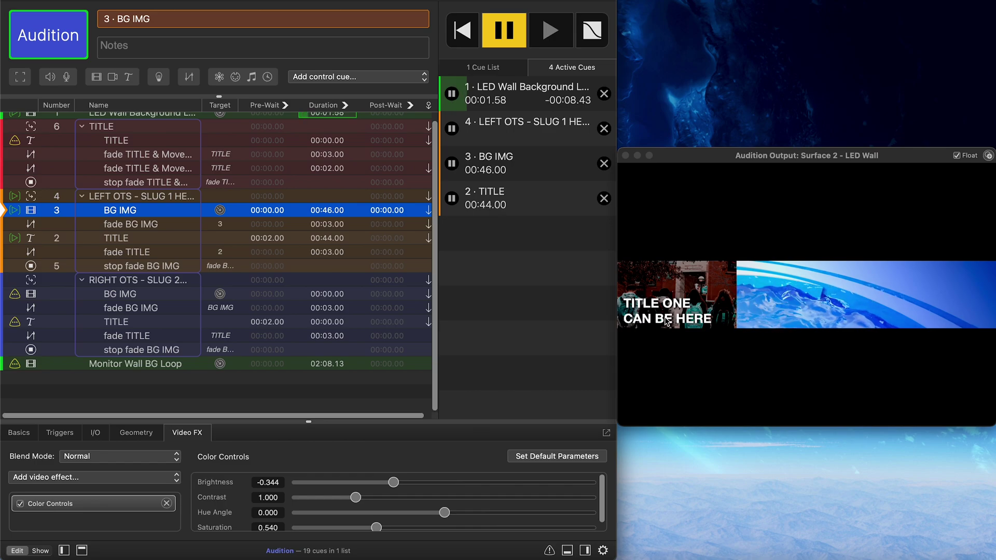
pyautogui.click(604, 128)
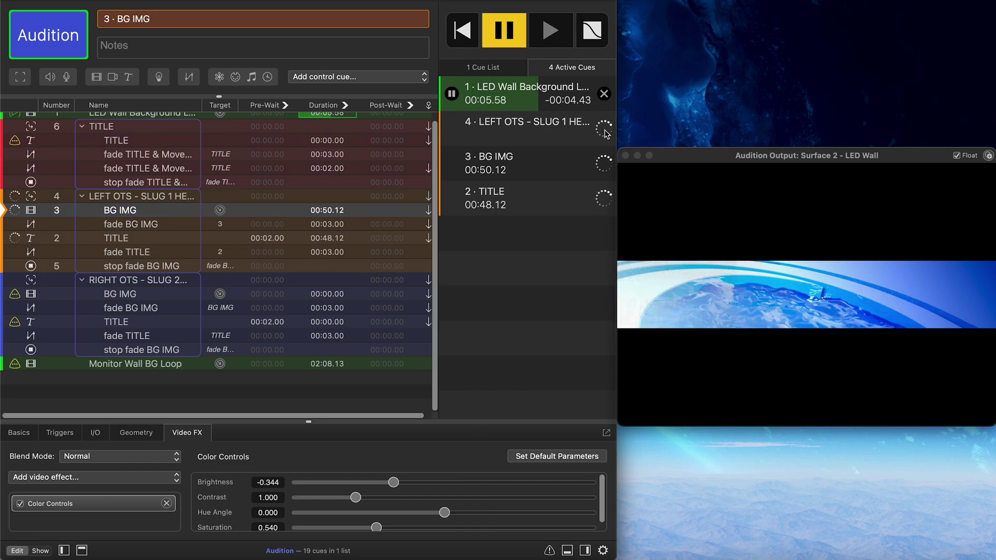
# - Review the RIGHT OTS group's mode, its BG IMG cue's color controls and geometry, and the opacity of its fade BG IMG cue
pyautogui.click(125, 282)
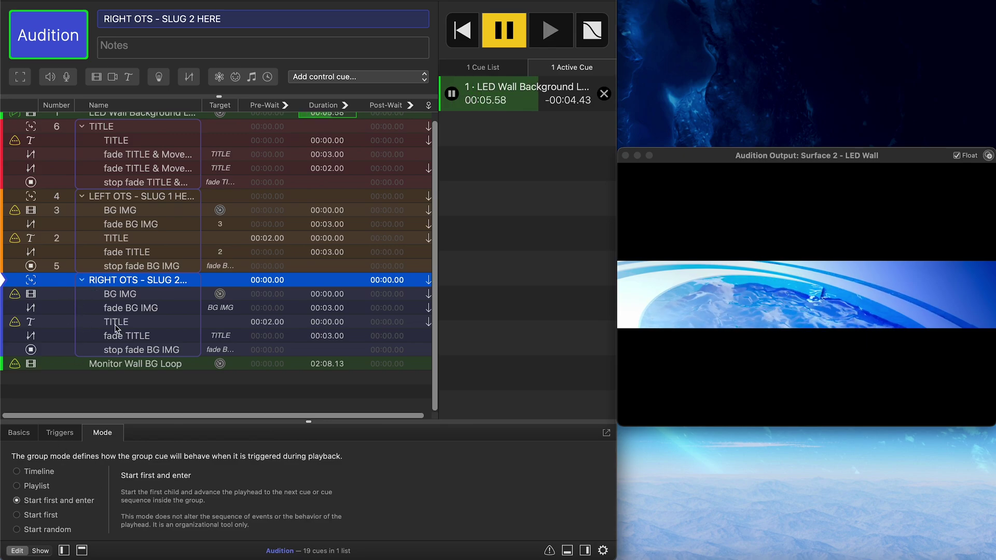
pyautogui.click(114, 296)
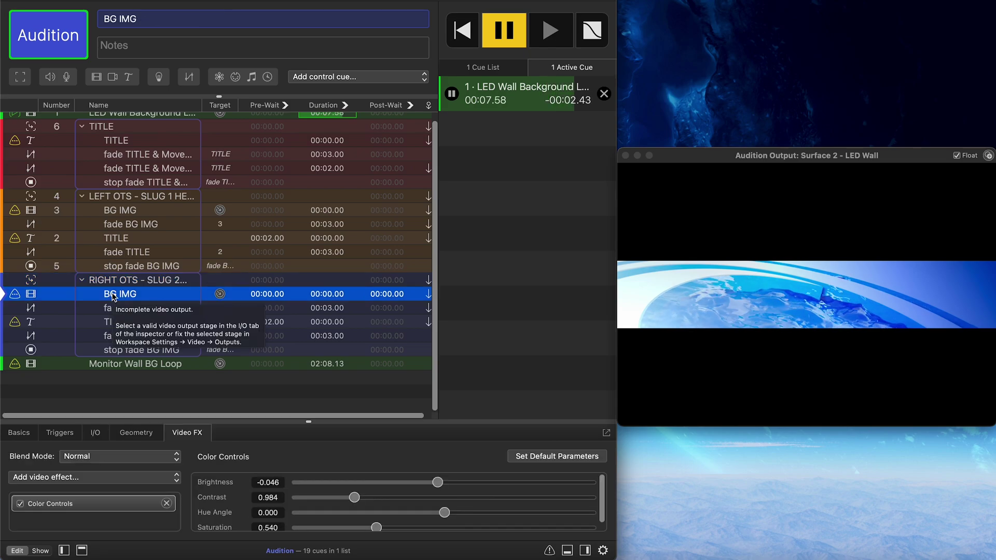
pyautogui.click(133, 436)
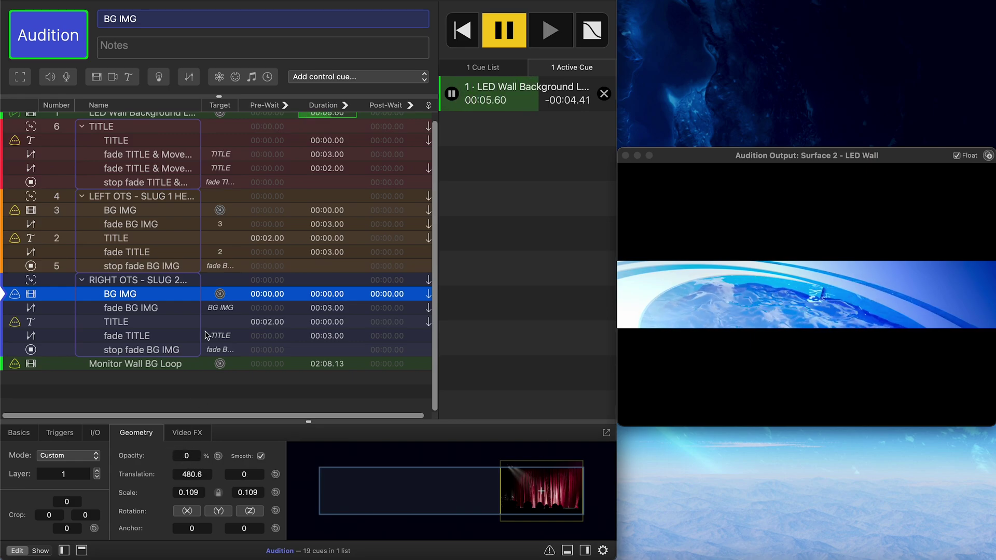
pyautogui.click(122, 310)
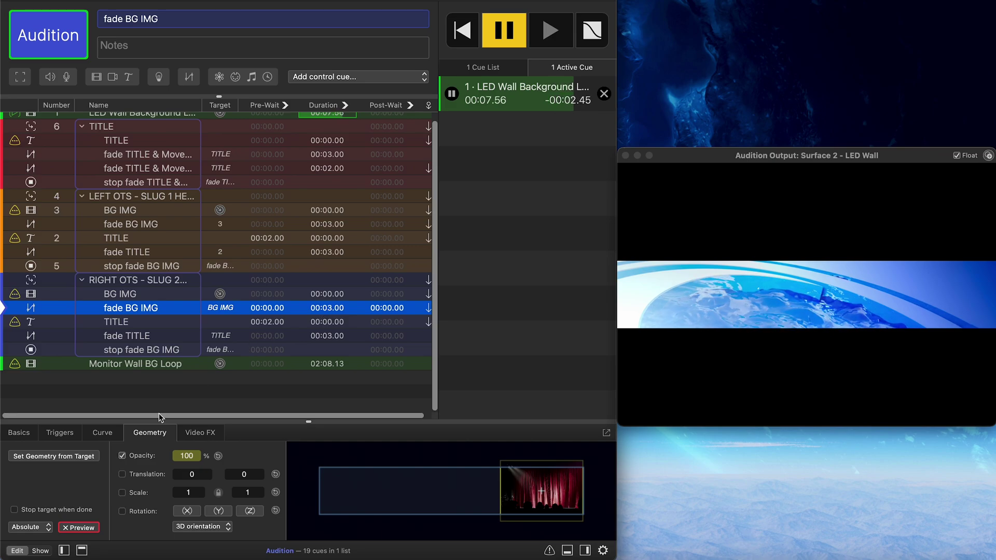
# - Set the horizontal translation of the RIGHT OTS group's TITLE cue to 871.3, farther outside the stage
pyautogui.click(125, 325)
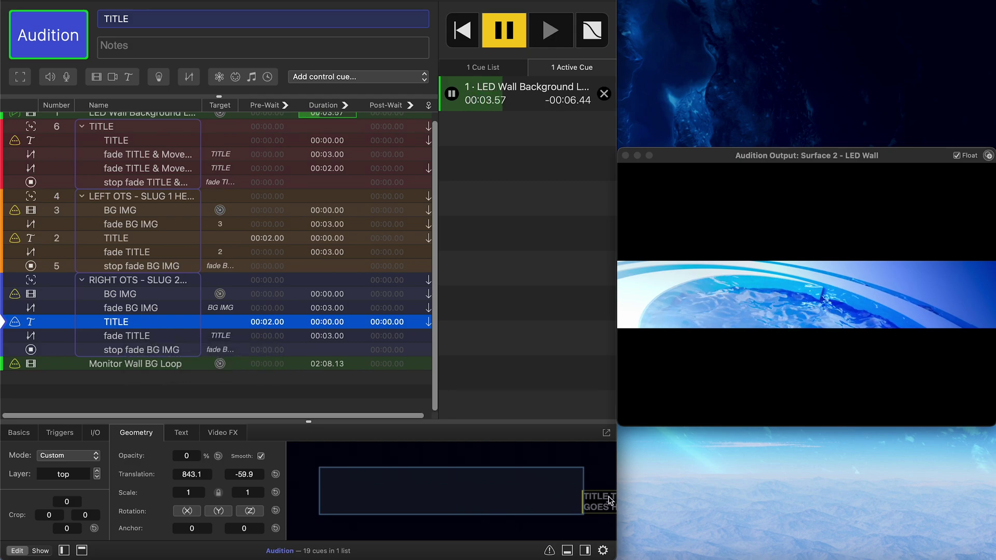
pyautogui.click(197, 475)
pyautogui.scroll(5, 197, 476)
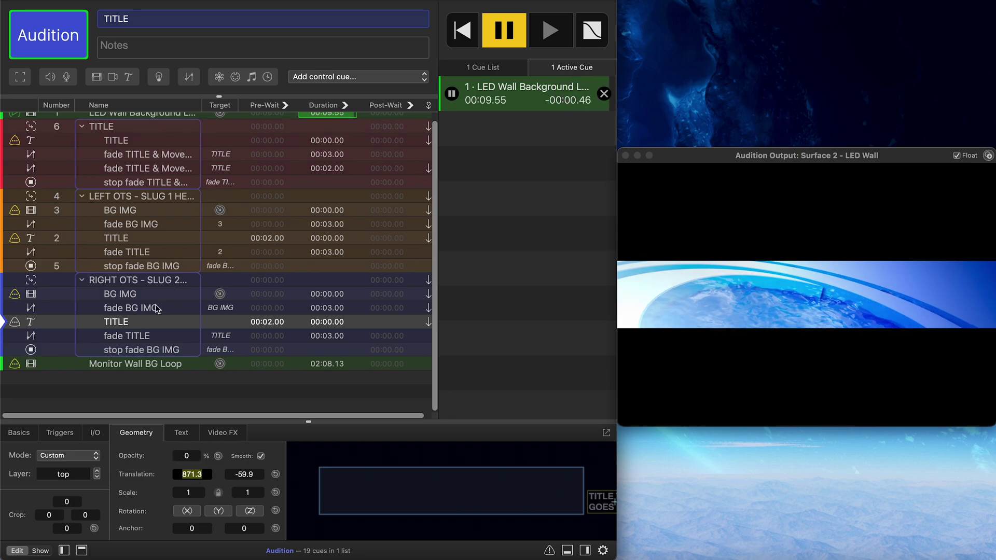
# - Compare the geometry of the RIGHT OTS group's TITLE and BG IMG cues with their fades, including the layers of text and image
pyautogui.click(136, 334)
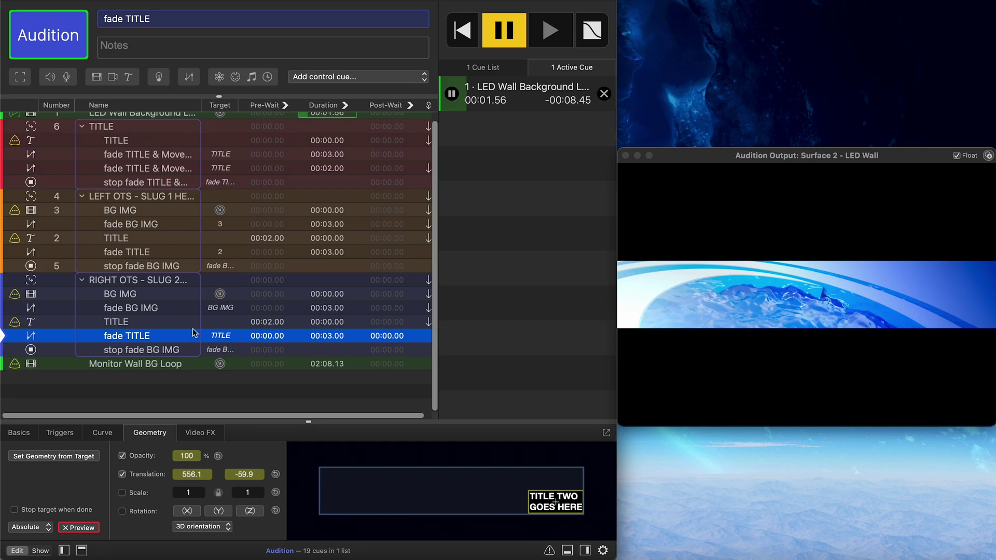
pyautogui.moveTo(115, 322)
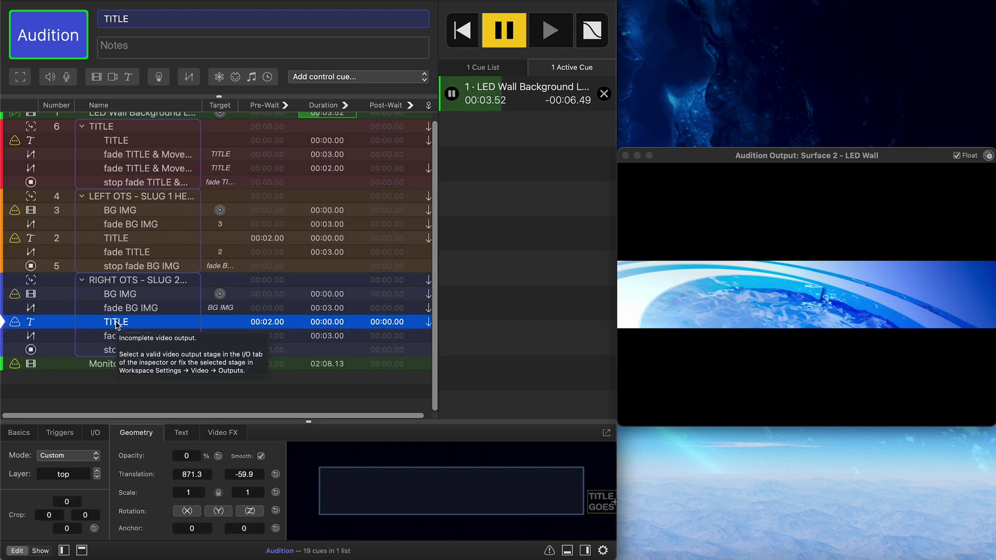
pyautogui.click(123, 308)
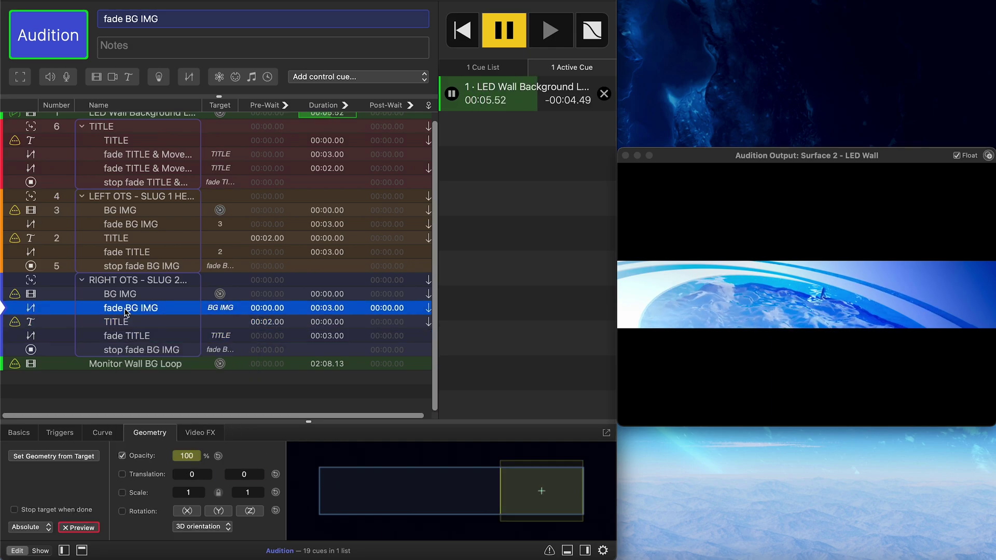
pyautogui.click(115, 291)
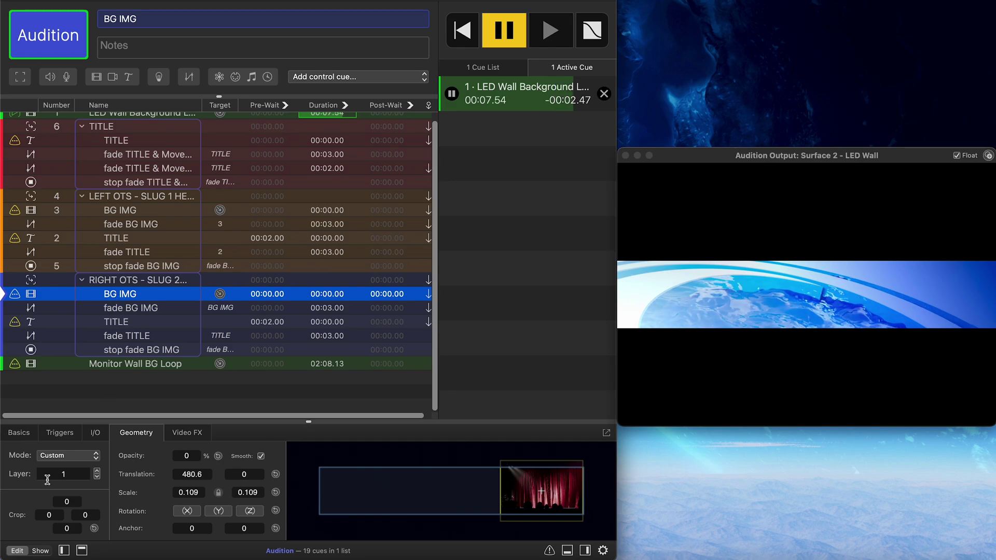
pyautogui.click(130, 322)
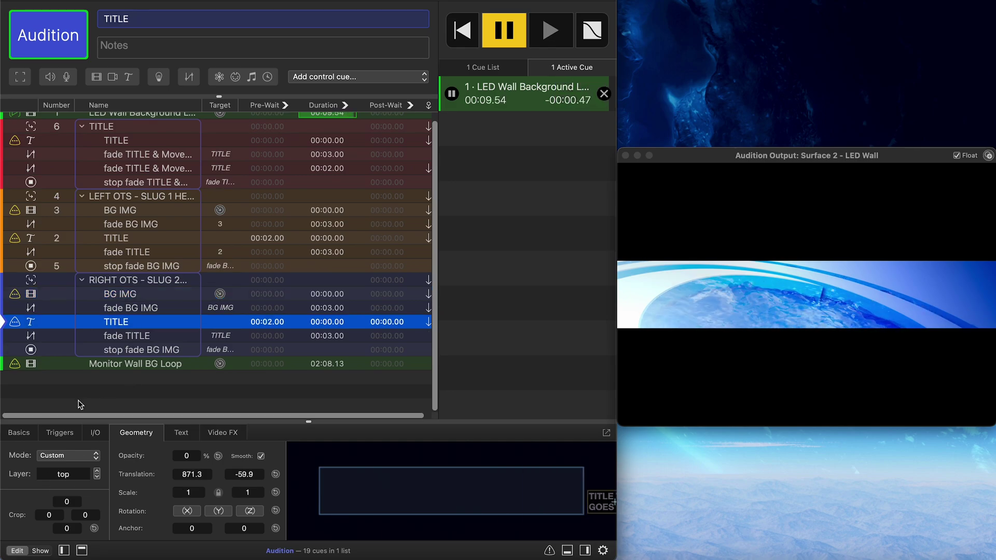
pyautogui.click(155, 337)
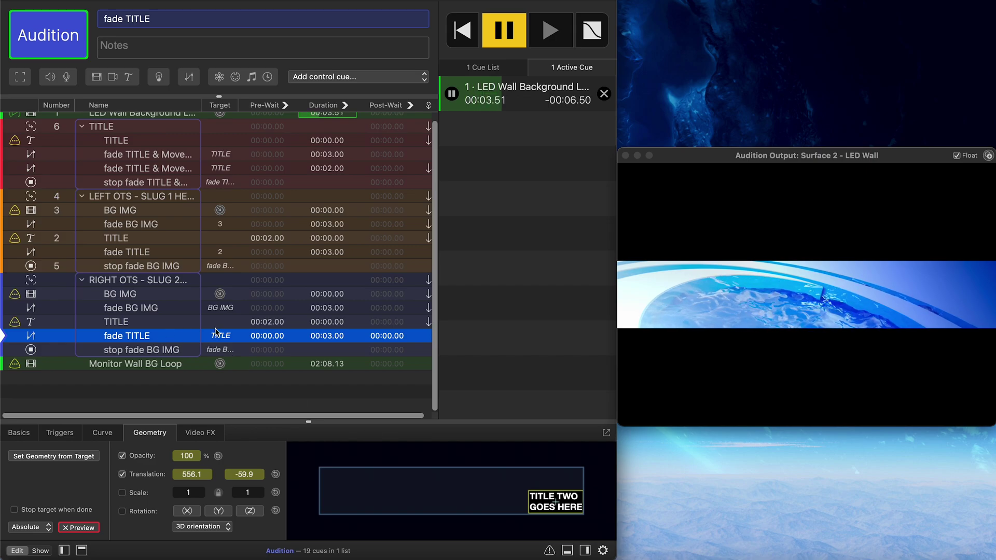
# - Set the horizontal translation of the RIGHT OTS group's fade TITLE cue to 538.5
pyautogui.click(188, 468)
pyautogui.write('538.5')
pyautogui.press('Return')
pyautogui.moveTo(552, 502); pyautogui.dragTo(553, 502)
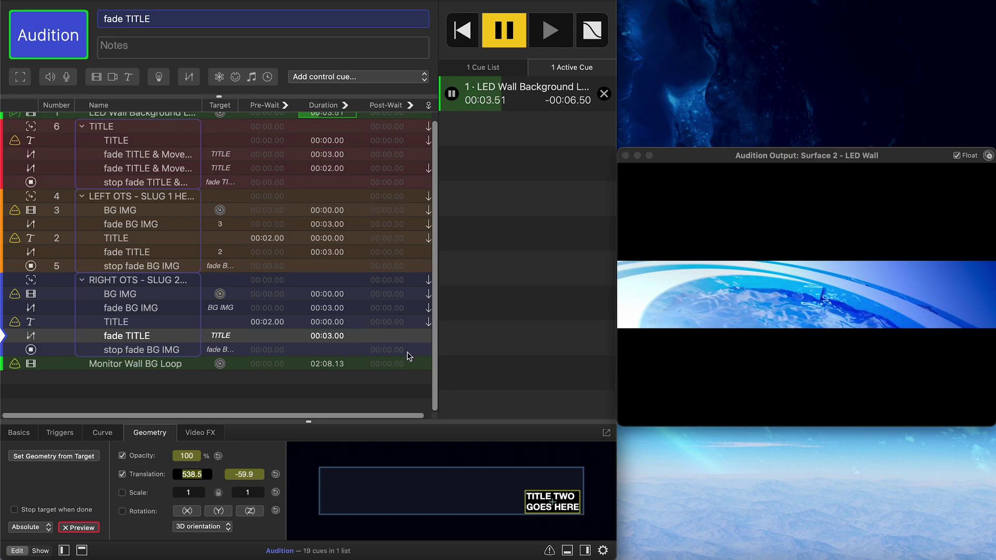
# - Examine the continue mode options of the RIGHT OTS group's TITLE cue, leaving it on Auto-continue
pyautogui.click(420, 325)
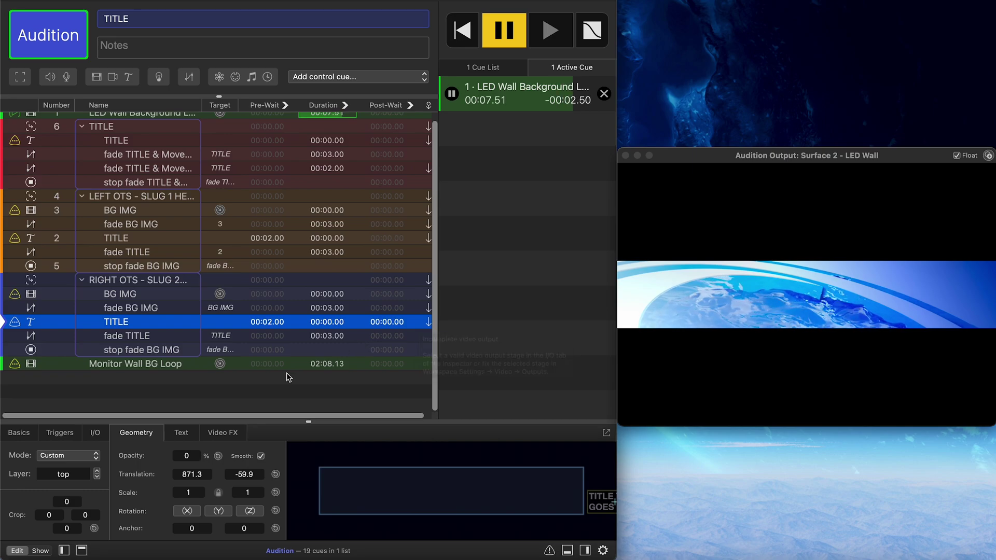
pyautogui.click(21, 434)
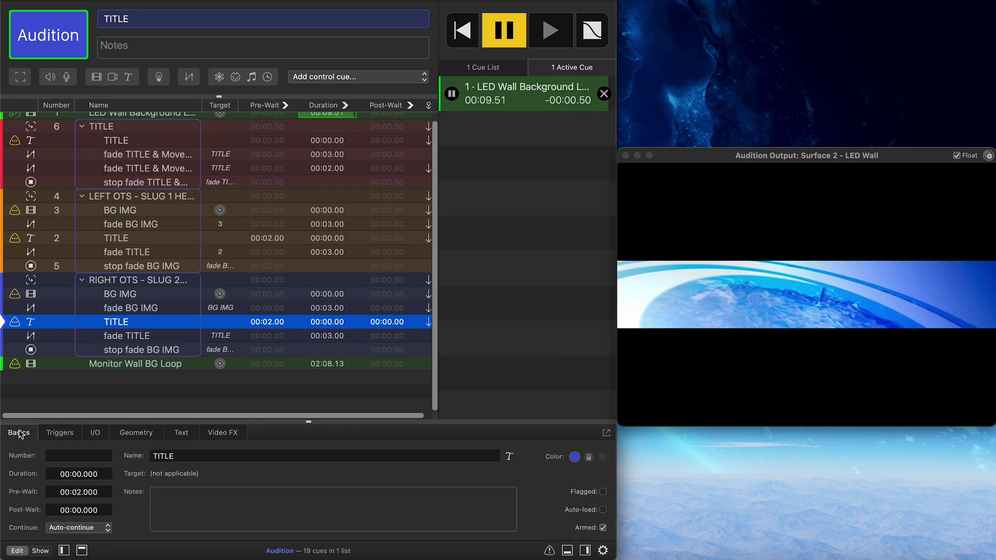
pyautogui.click(107, 529)
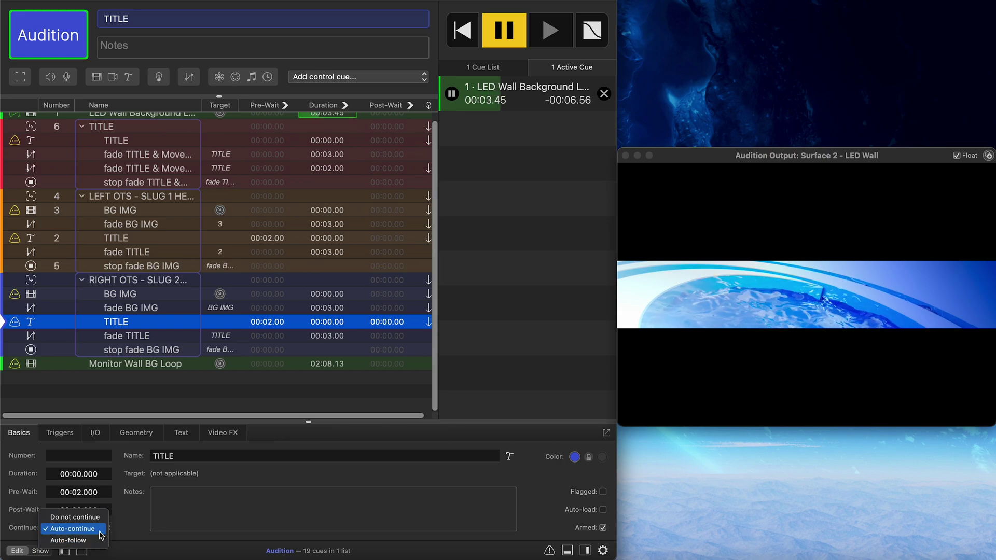
pyautogui.click(145, 537)
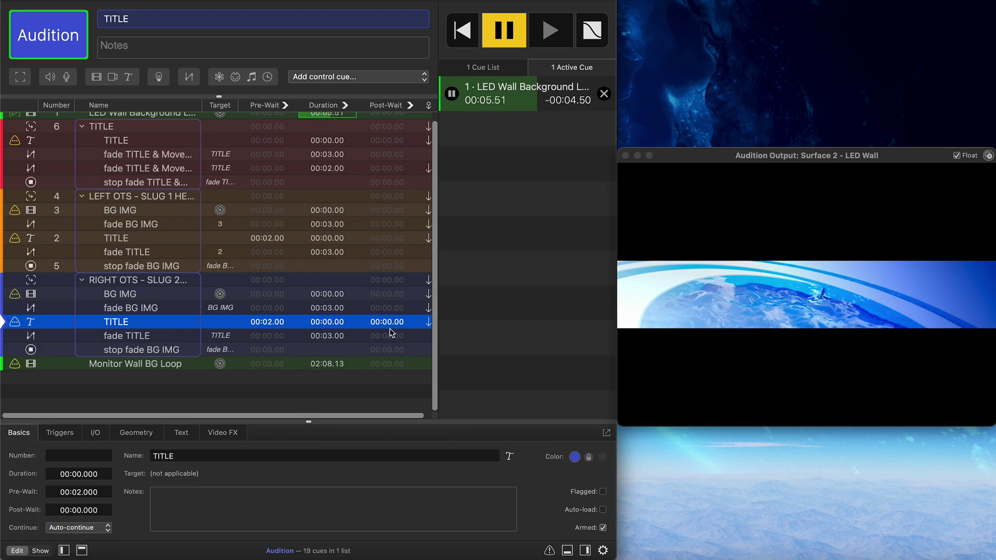
pyautogui.click(106, 527)
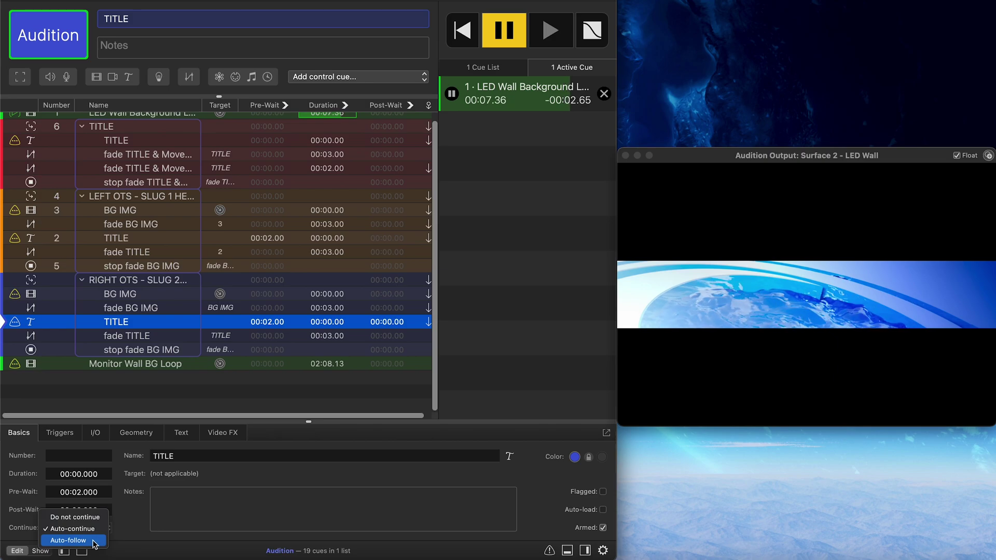
pyautogui.click(96, 540)
pyautogui.click(78, 527)
pyautogui.click(78, 516)
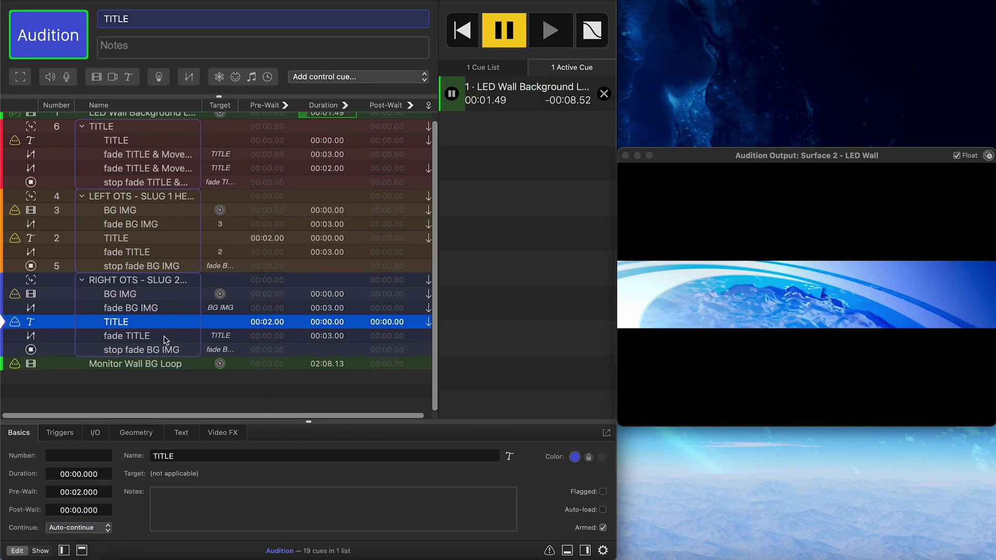
# - Check the fade-and-stop trigger settings of the RIGHT OTS group's stop fade BG IMG cue and the Monitor Wall BG Loop cue's geometry
pyautogui.click(135, 337)
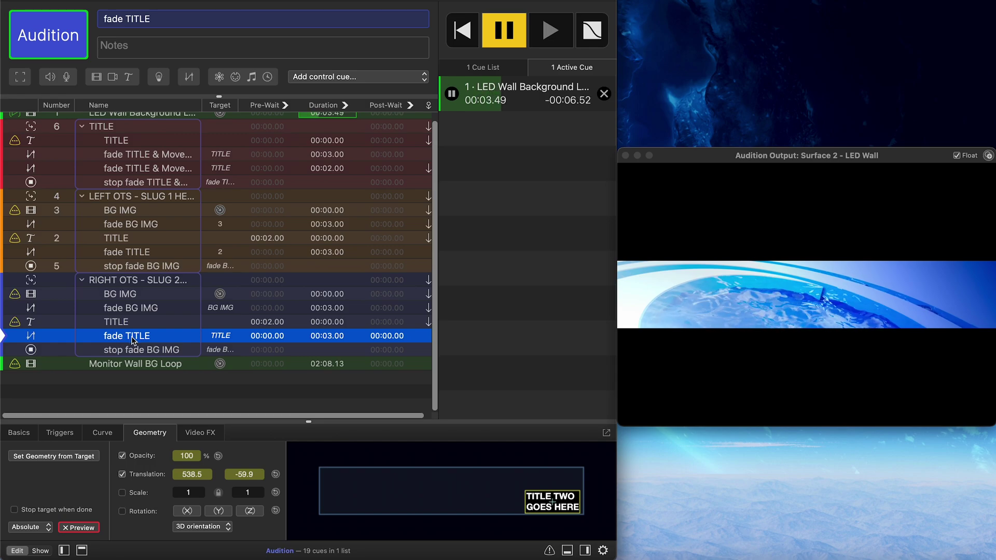
pyautogui.click(157, 353)
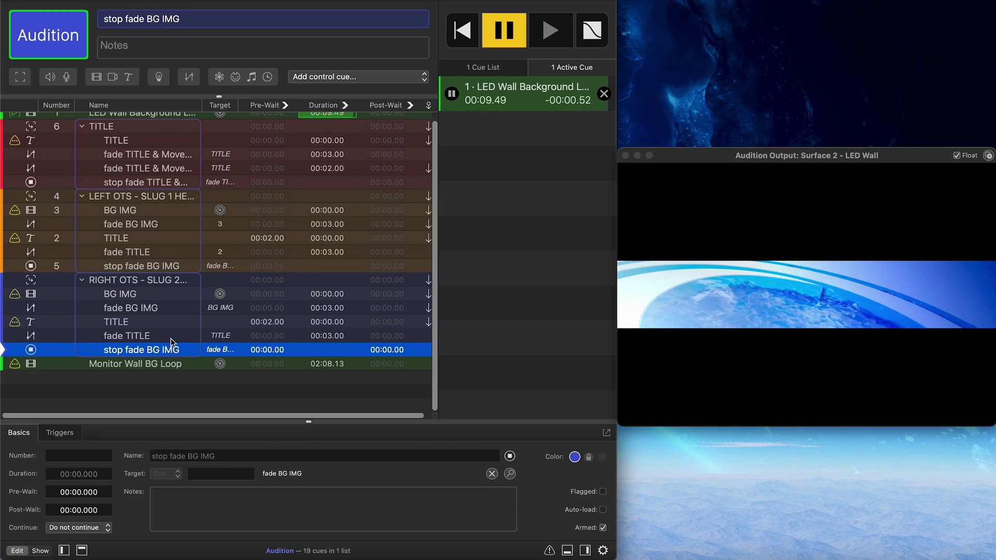
pyautogui.click(65, 434)
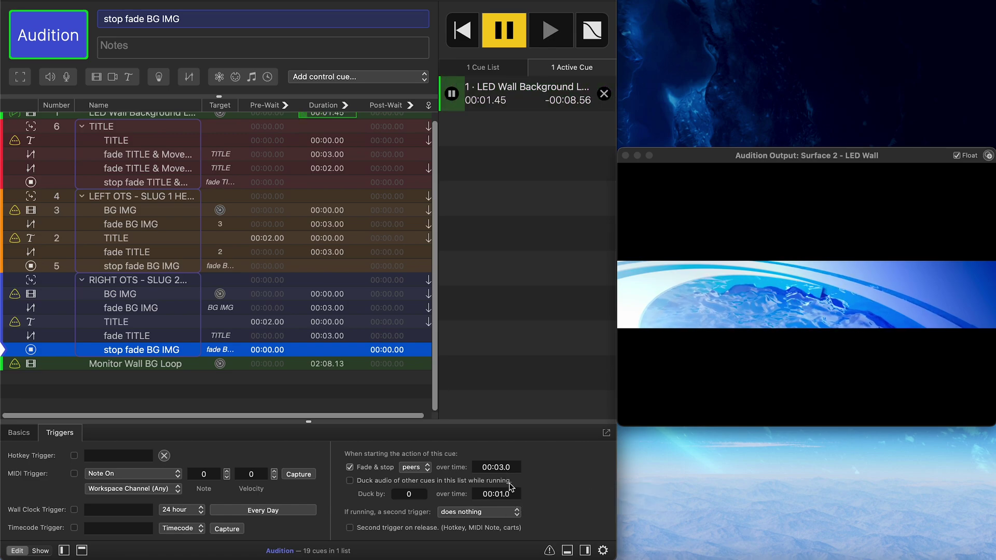
pyautogui.click(142, 363)
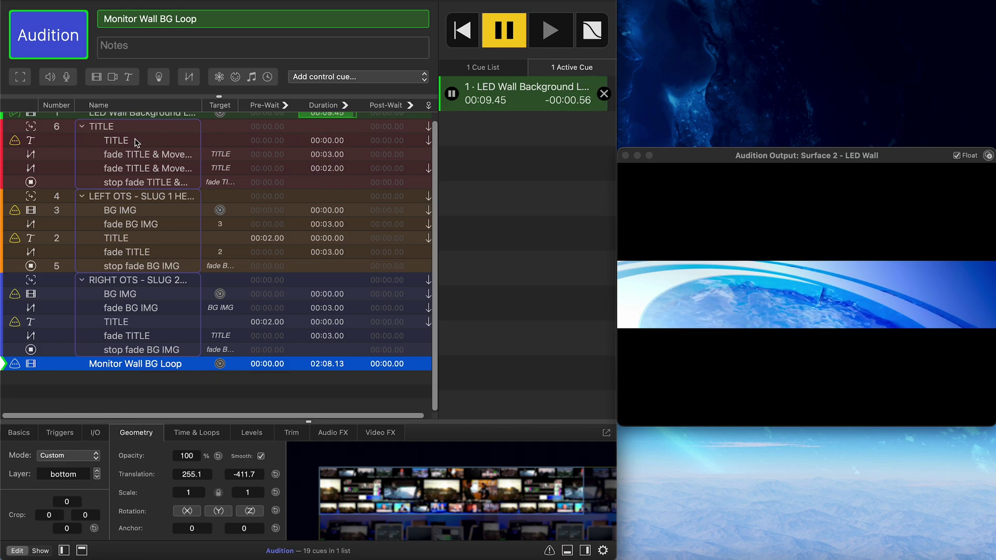
# - Audition the Monitor Wall BG Loop cue while the LED Wall Background Loop is running, and stop both cues
pyautogui.click(136, 115)
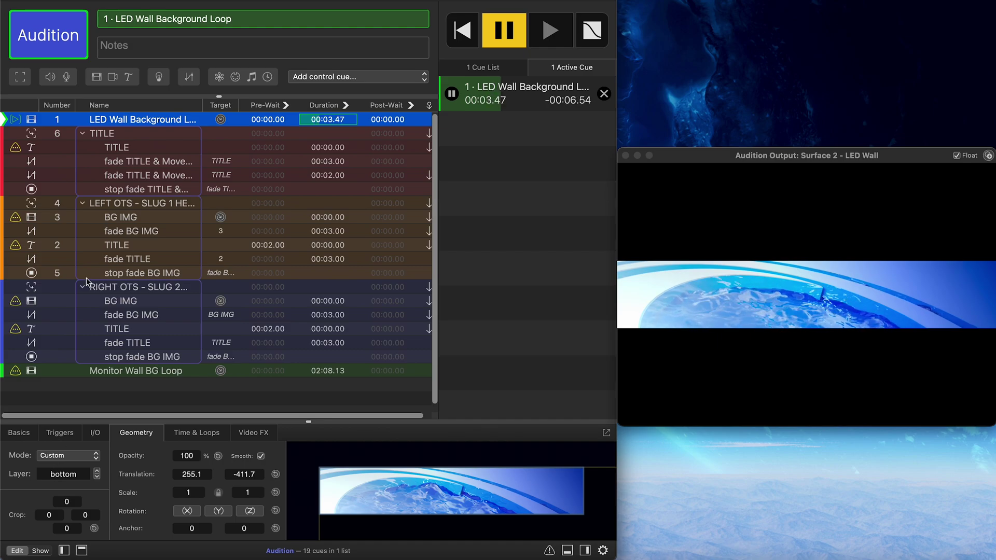
pyautogui.click(116, 372)
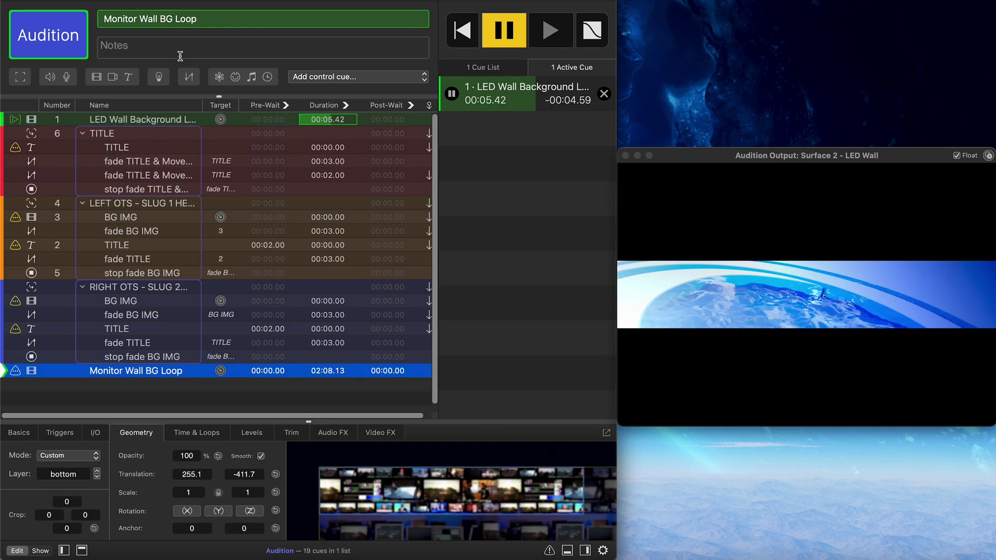
pyautogui.click(52, 34)
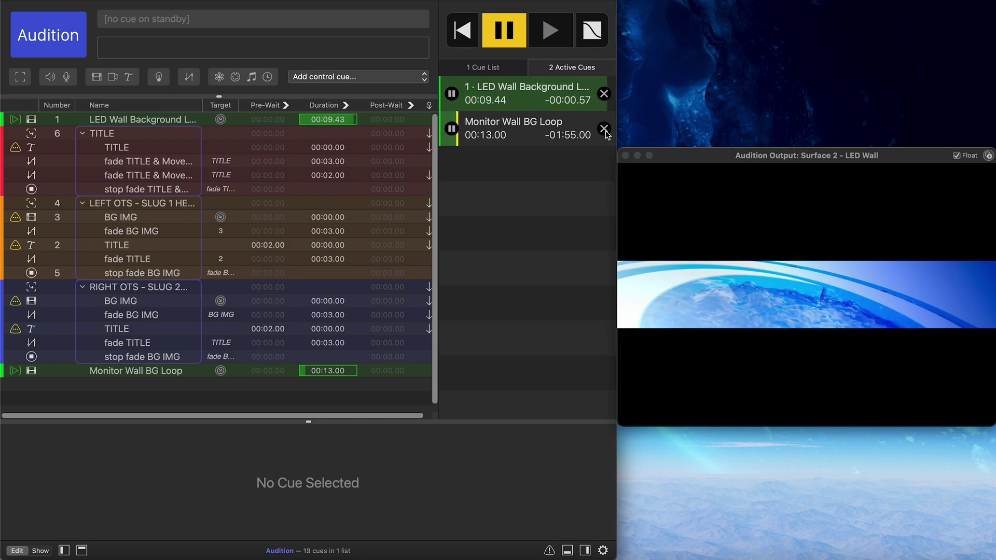
pyautogui.click(605, 94)
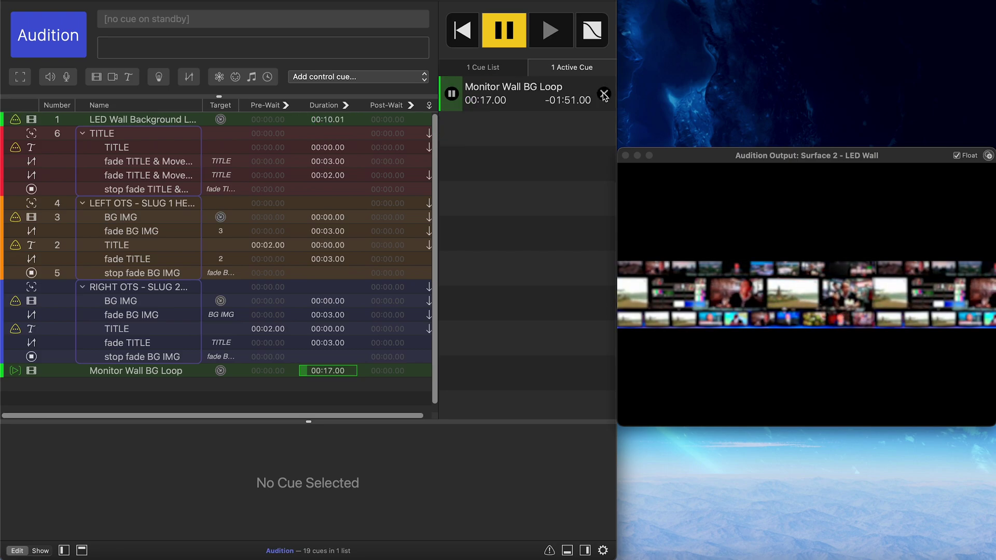
pyautogui.click(604, 95)
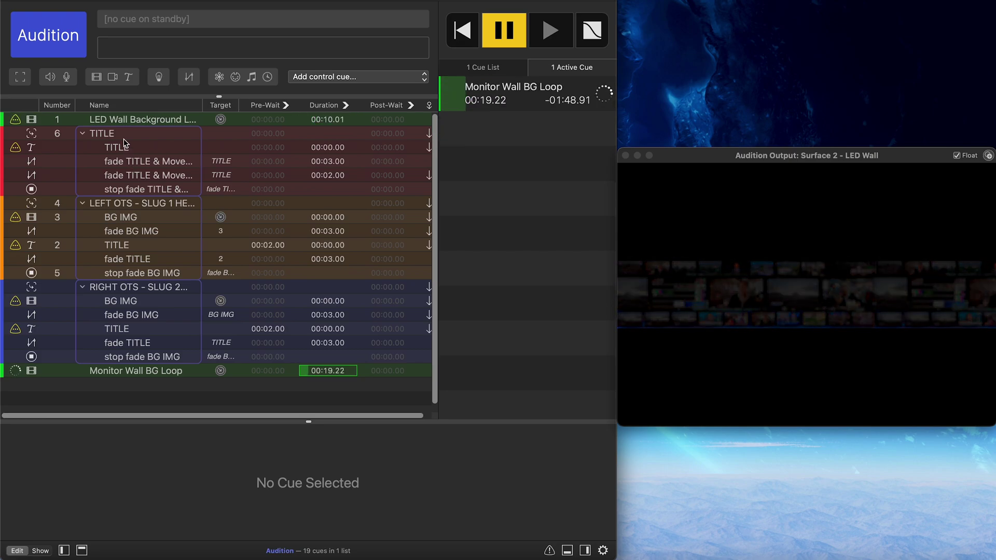
# - Compare the layers of the Monitor Wall BG Loop and LED Wall Background Loop cues, and audition both loops together
pyautogui.click(130, 370)
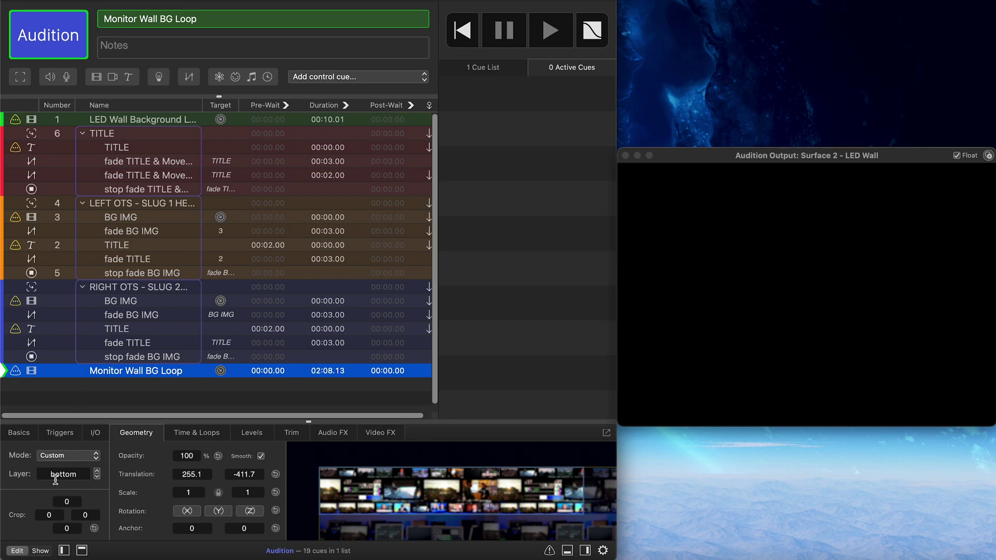
pyautogui.click(159, 122)
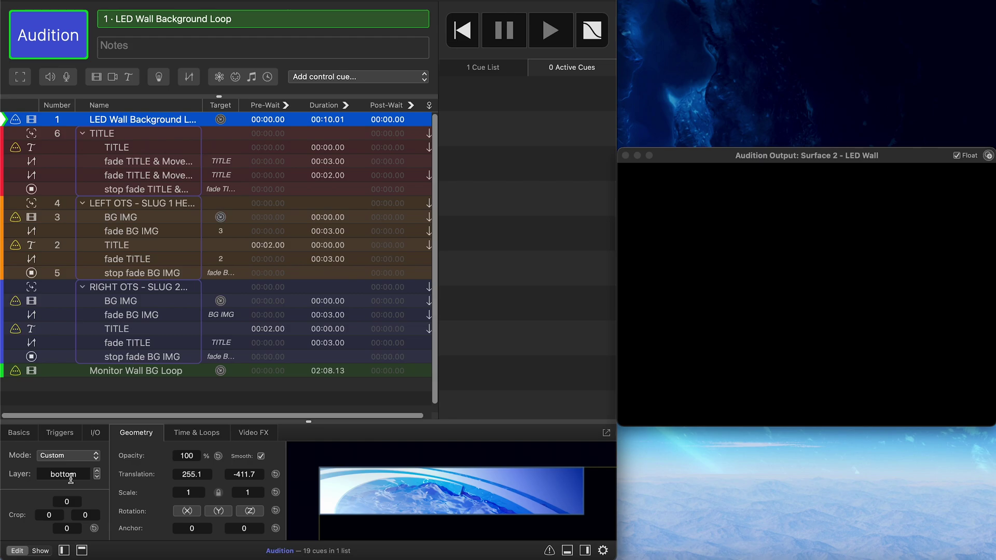
pyautogui.click(48, 61)
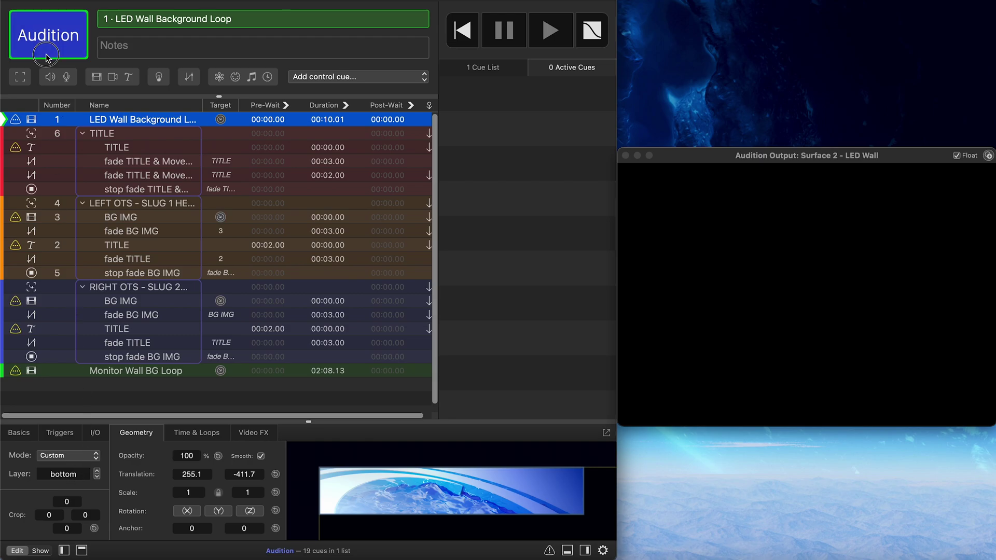
pyautogui.click(91, 370)
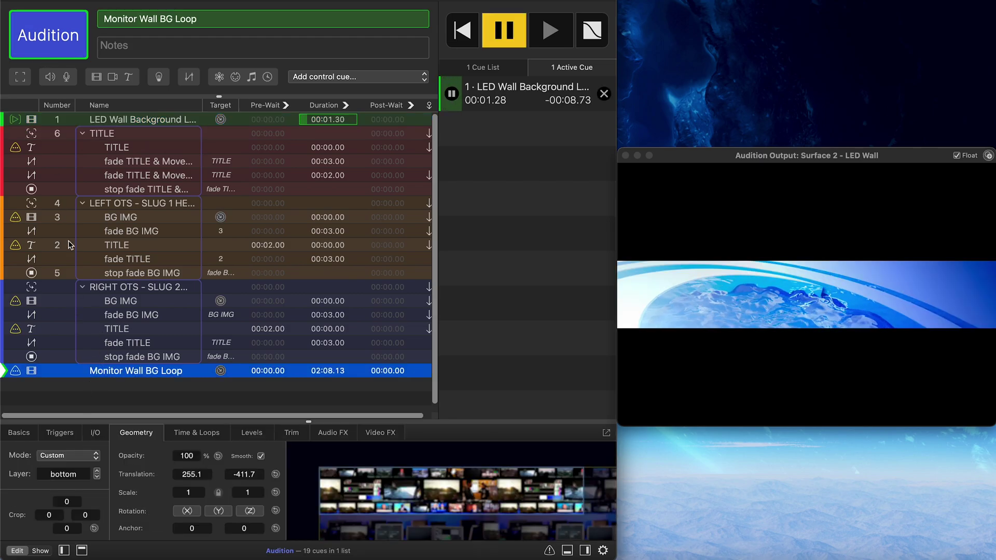
pyautogui.click(39, 41)
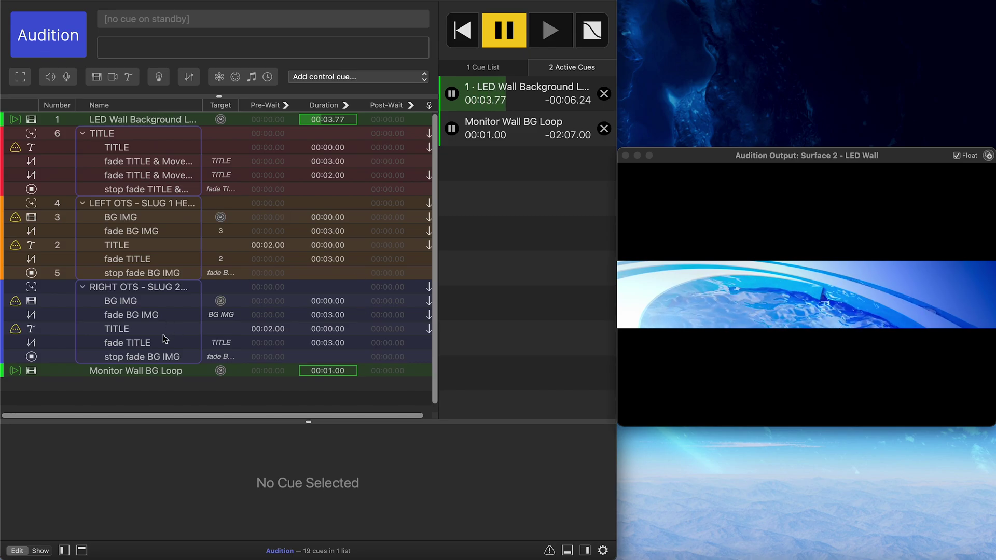
# - Try layer 1 for the running Monitor Wall BG Loop cue, return it to bottom, and stop both loops
pyautogui.click(126, 374)
pyautogui.click(97, 472)
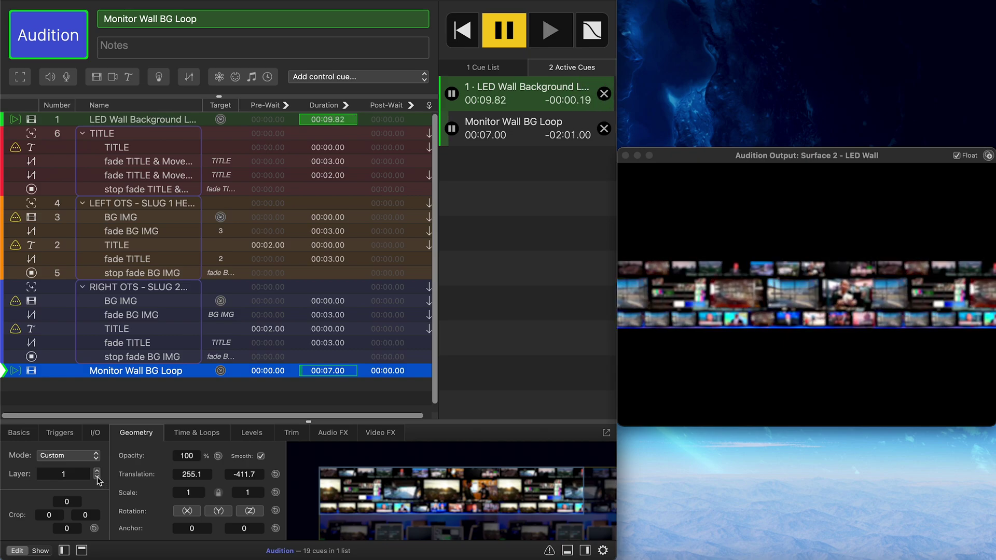
pyautogui.click(97, 478)
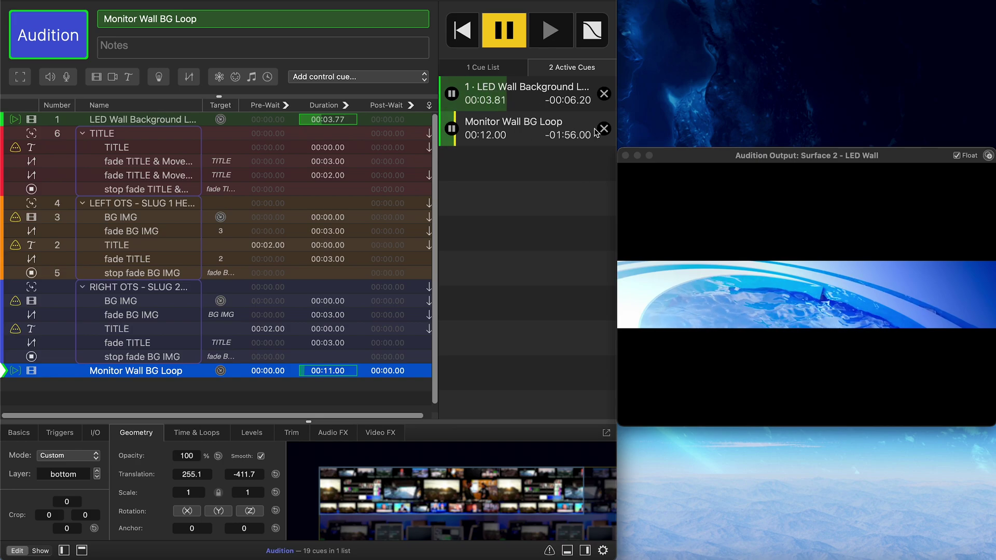
pyautogui.click(604, 95)
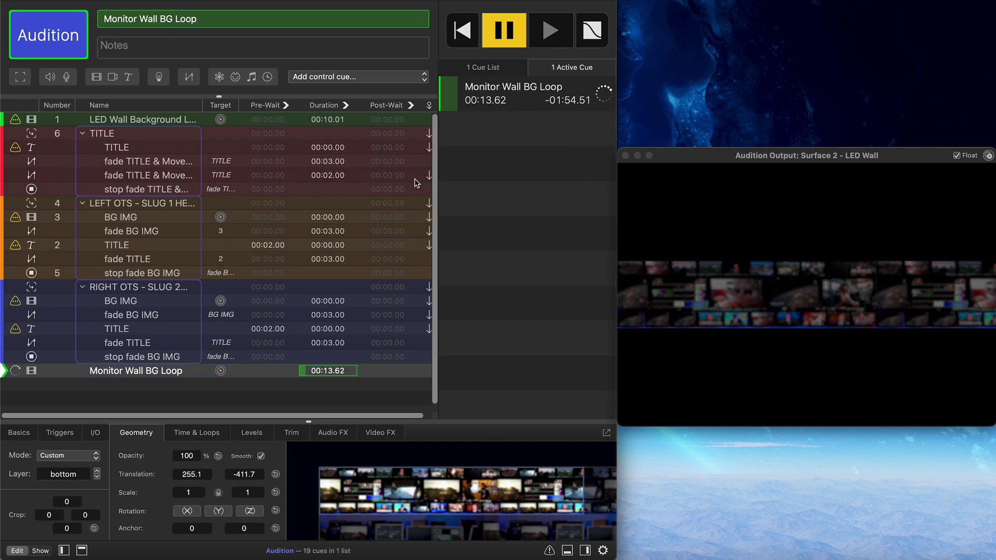
pyautogui.press('Escape')
# - Enable Fade & stop for peers on the Monitor Wall BG Loop cue, leaving the fade time at 00:01.0
pyautogui.click(109, 371)
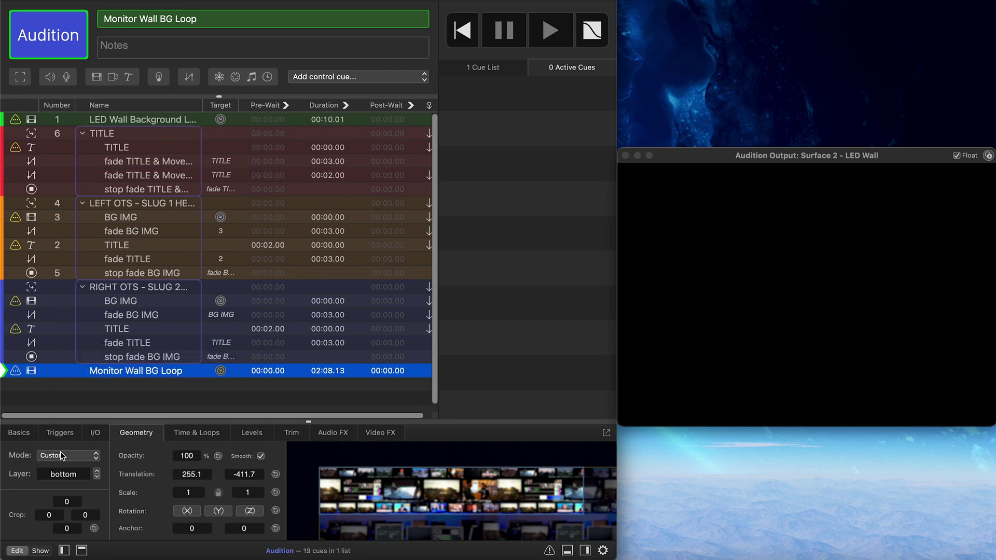
pyautogui.click(60, 432)
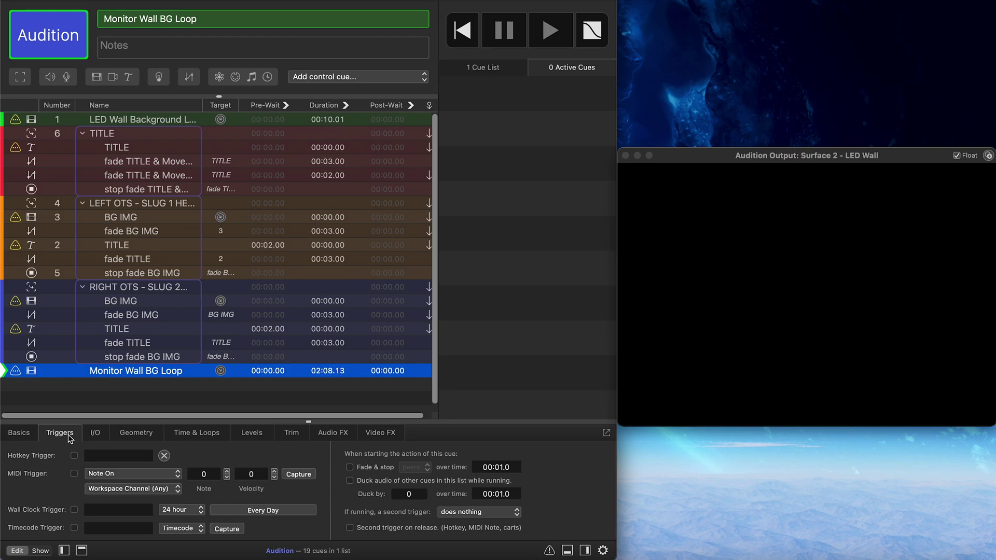
pyautogui.click(350, 467)
pyautogui.click(426, 469)
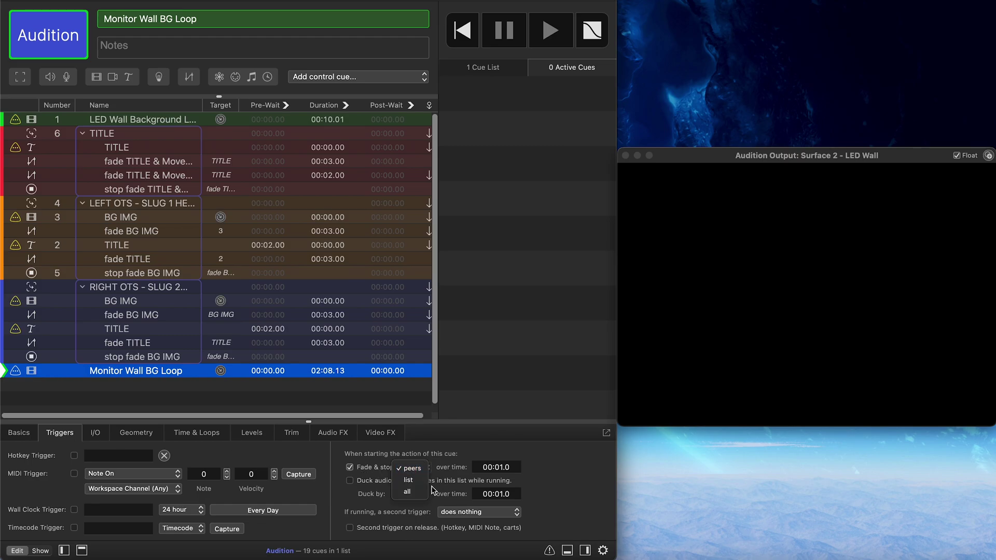
pyautogui.click(478, 449)
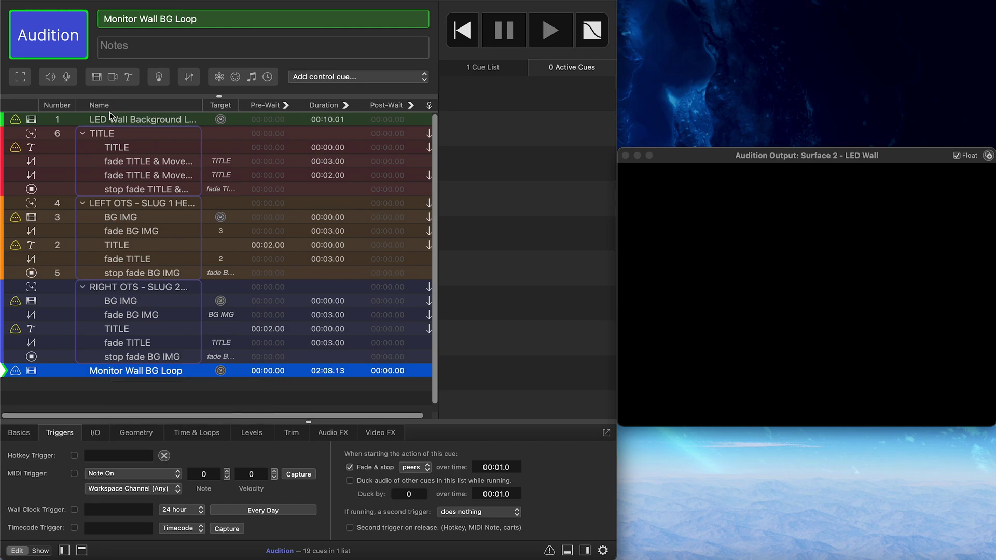
# - Audition the transition from the LED Wall Background Loop to the Monitor Wall BG Loop, and stop playback
pyautogui.click(58, 119)
pyautogui.click(51, 58)
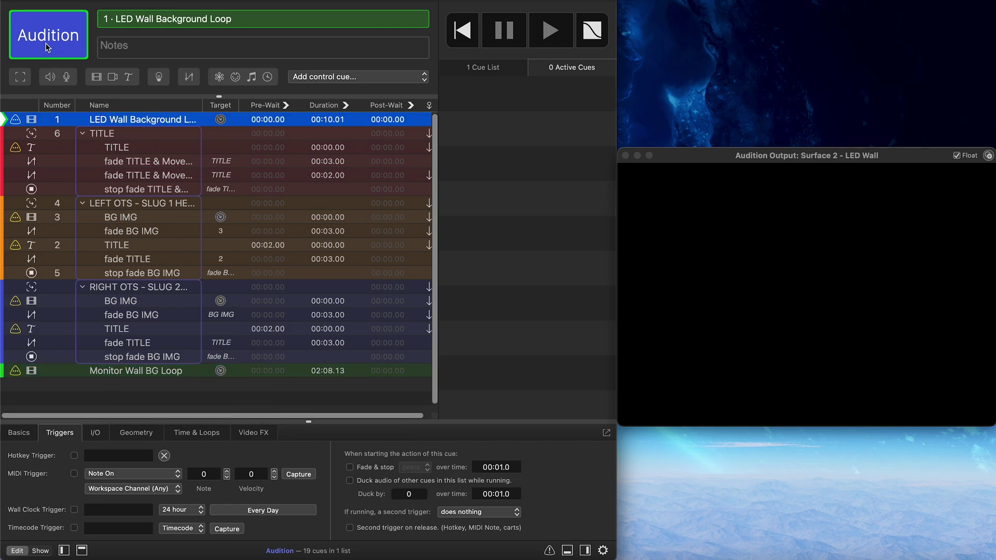
pyautogui.click(123, 370)
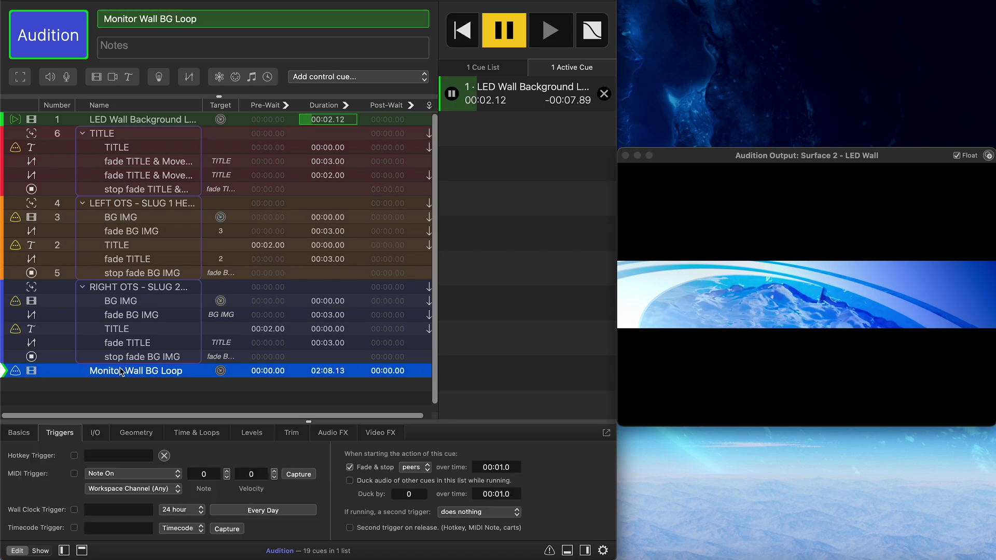
pyautogui.click(57, 40)
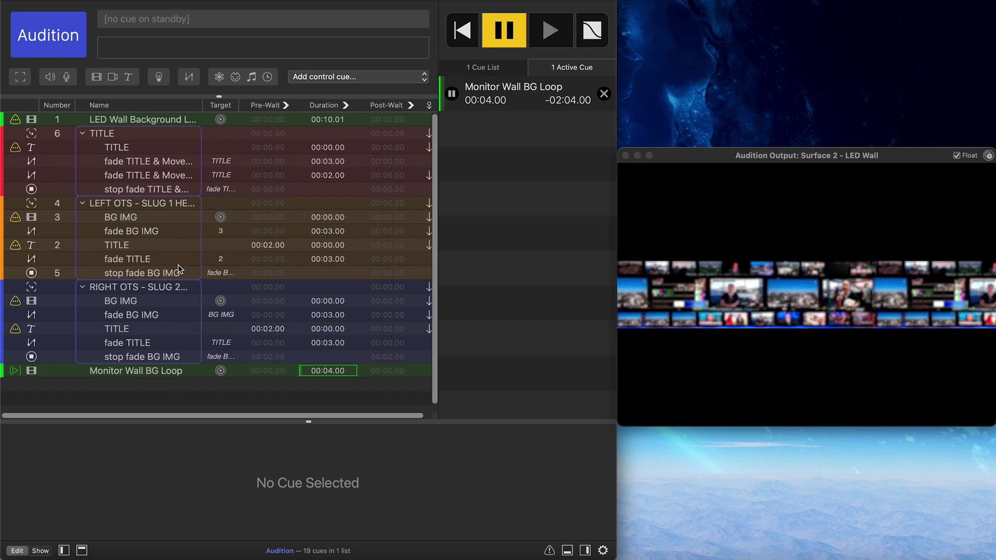
pyautogui.click(603, 94)
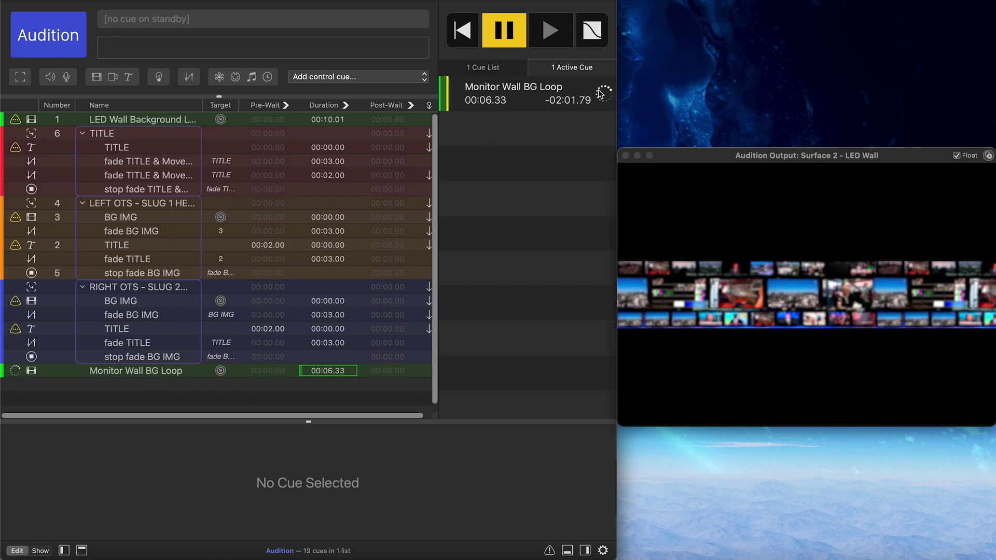
# - Start the LED Wall Background Loop and set the Monitor Wall BG Loop cue's Fade & stop time to 00:05.0
pyautogui.click(118, 122)
pyautogui.press('space')
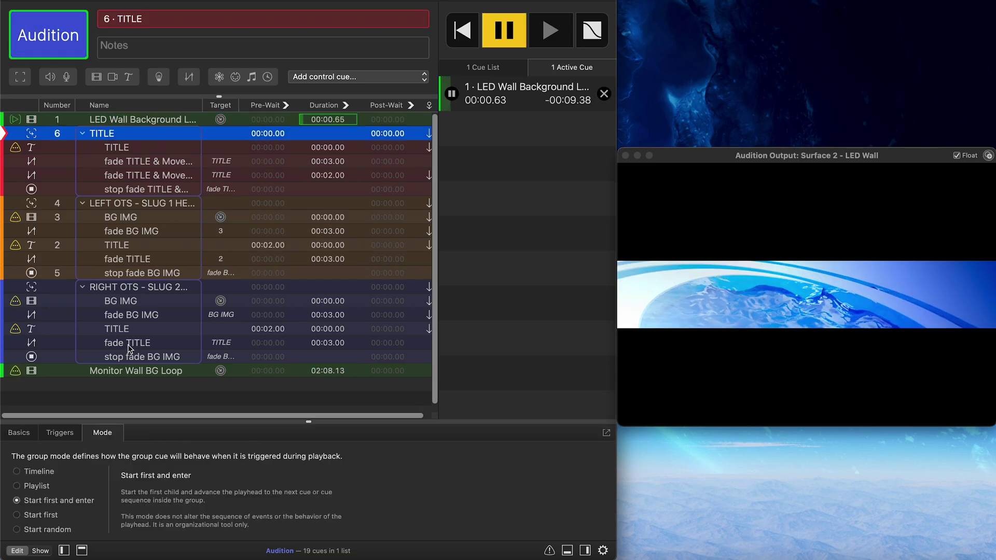
pyautogui.click(120, 372)
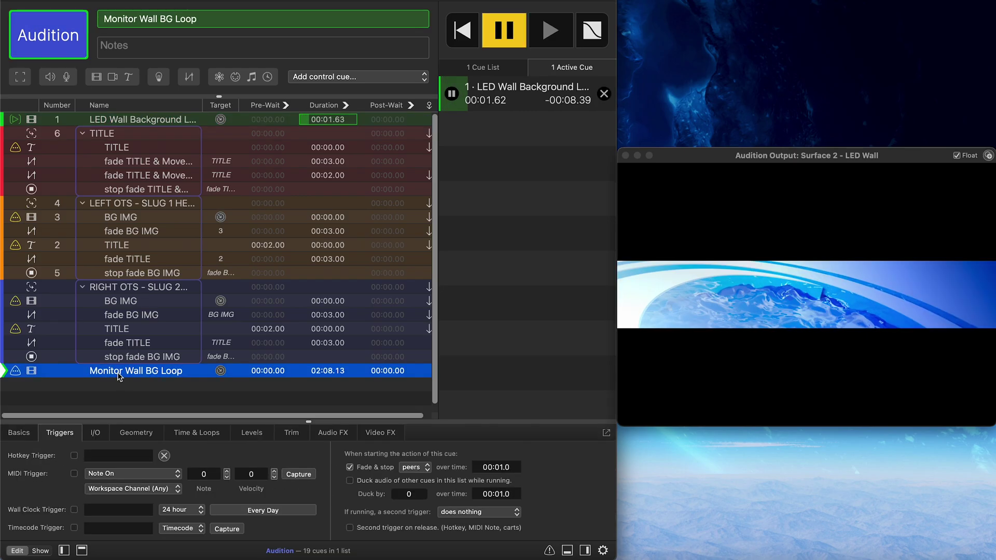
pyautogui.click(501, 468)
pyautogui.press('BackSpace')
pyautogui.write('5')
pyautogui.press('Return')
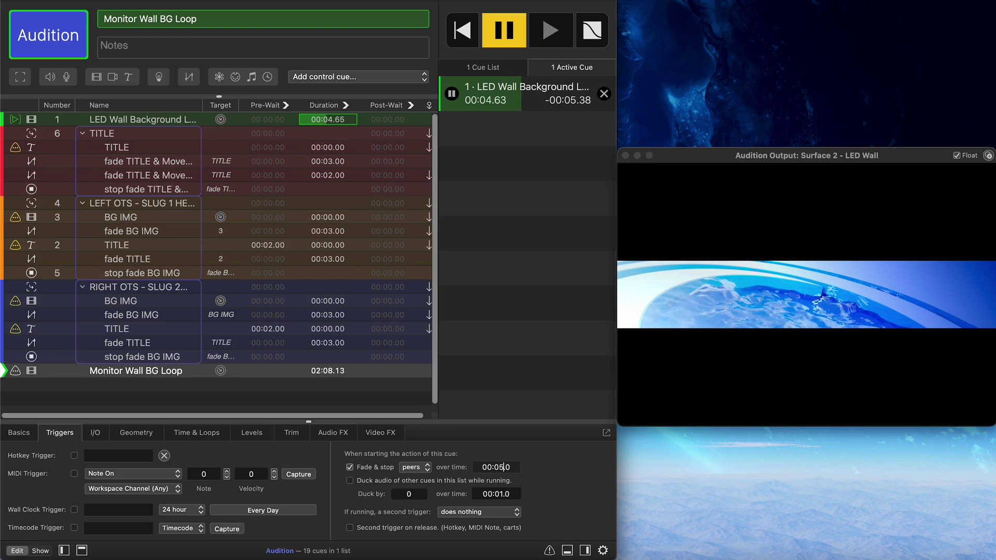
# - Audition the Monitor Wall BG Loop with the five-second fade of the LED Wall Background Loop, and stop it
pyautogui.click(111, 370)
pyautogui.click(50, 39)
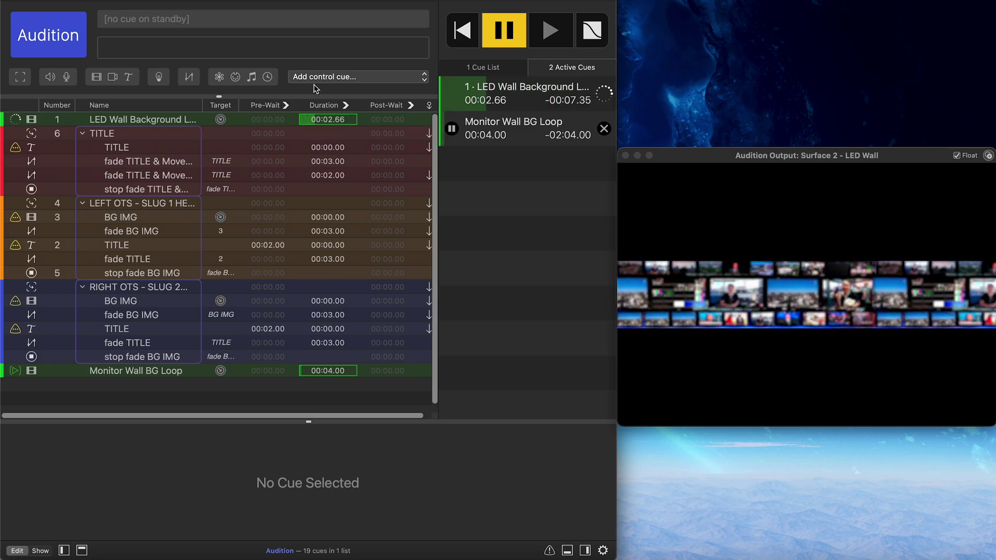
pyautogui.click(604, 93)
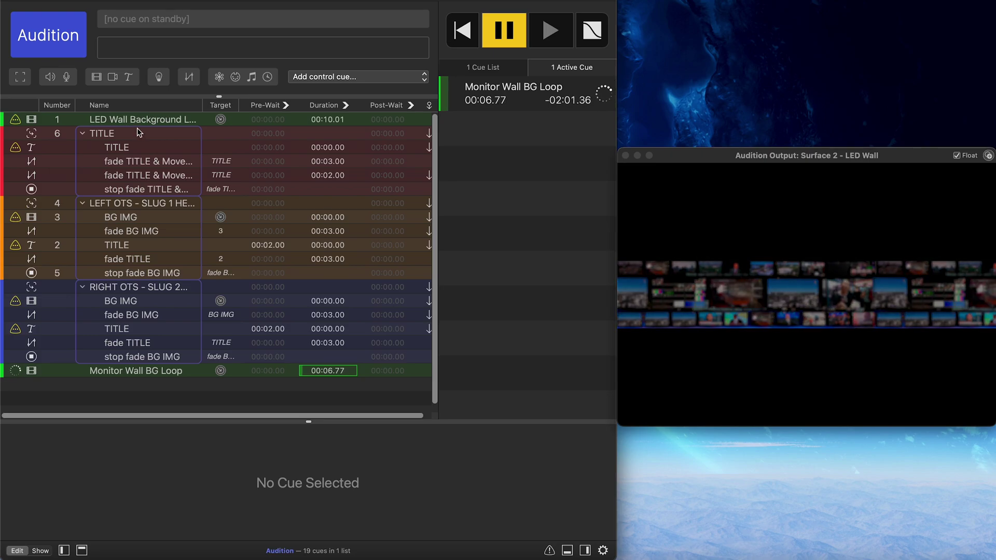
# - Restart the LED Wall Background Loop and set the Monitor Wall BG Loop cue's Fade & stop time to 00:00.0
pyautogui.click(137, 124)
pyautogui.press('Escape')
pyautogui.click(64, 51)
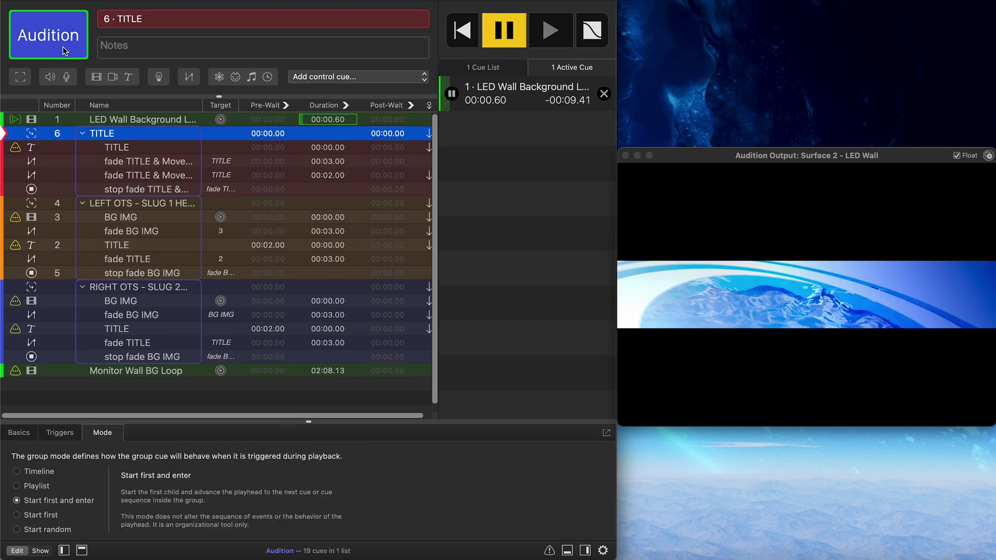
pyautogui.click(142, 370)
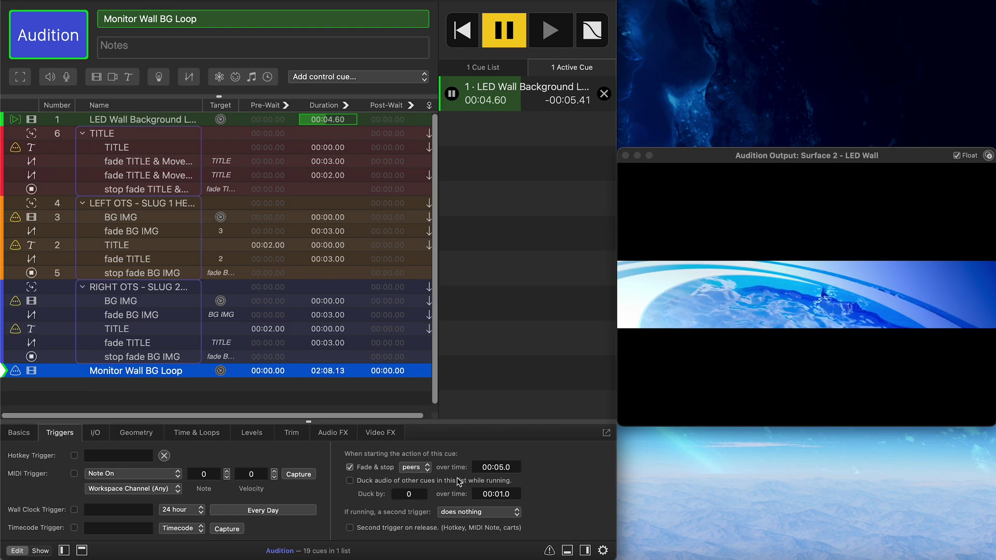
pyautogui.click(501, 465)
pyautogui.press('BackSpace')
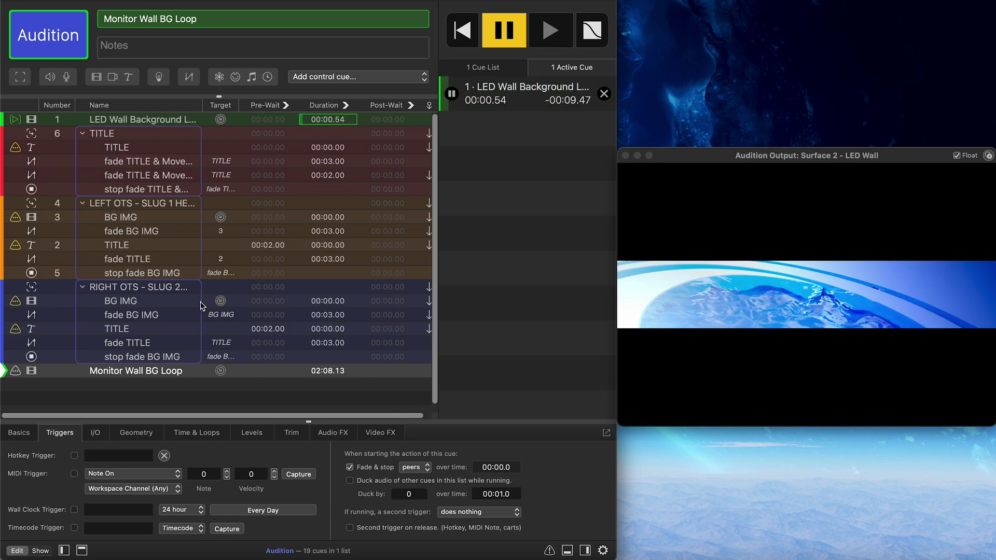
# - Audition the immediate cut to the Monitor Wall BG Loop, and stop all playback
pyautogui.click(111, 375)
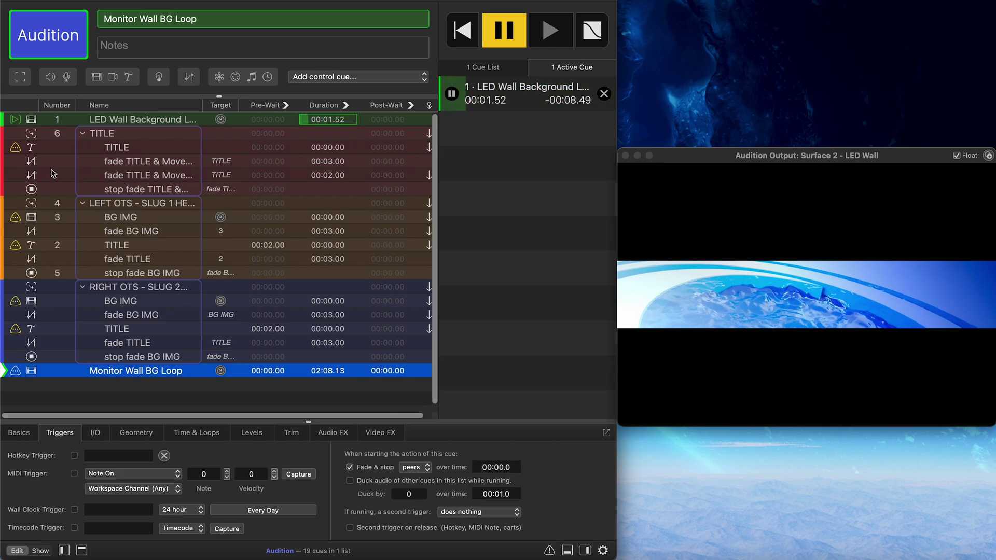
pyautogui.click(52, 41)
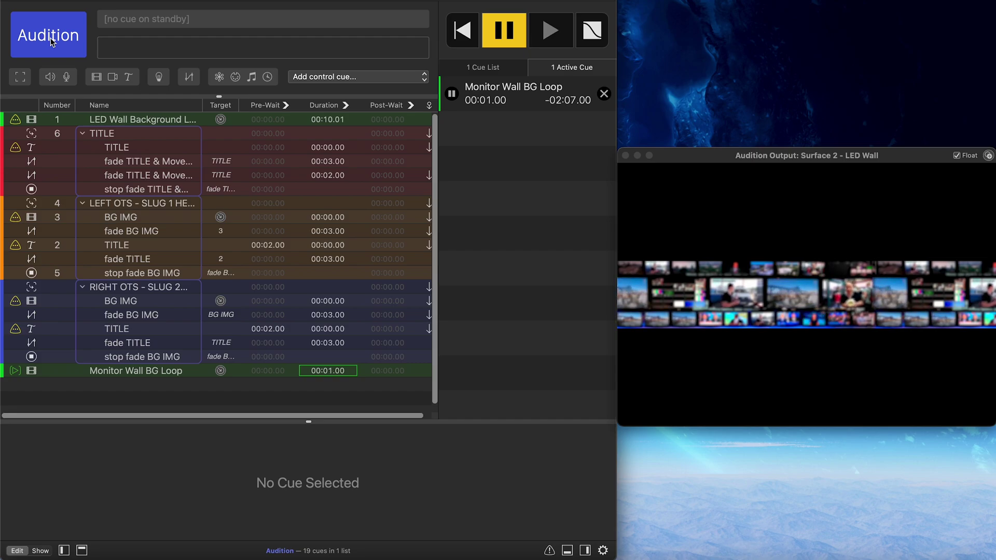
pyautogui.press('Escape')
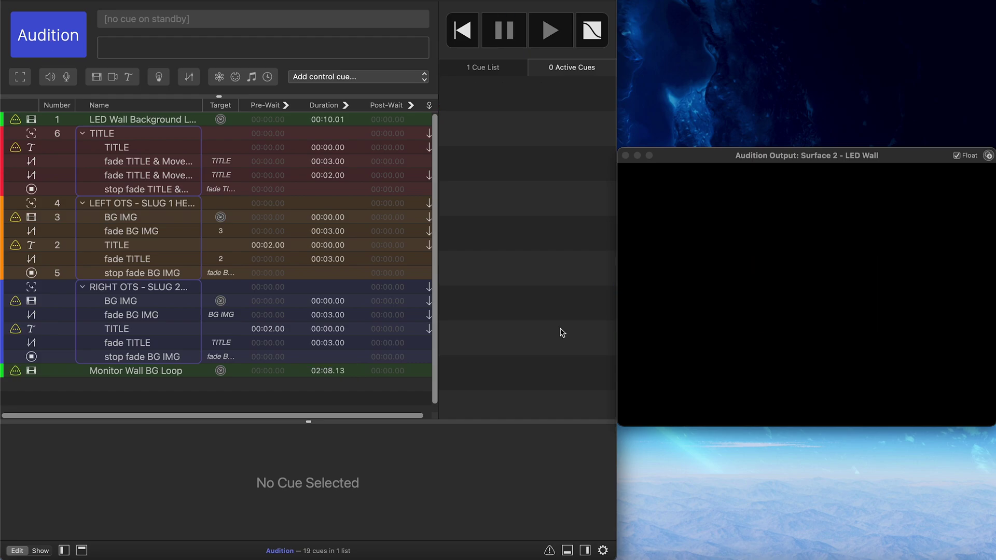